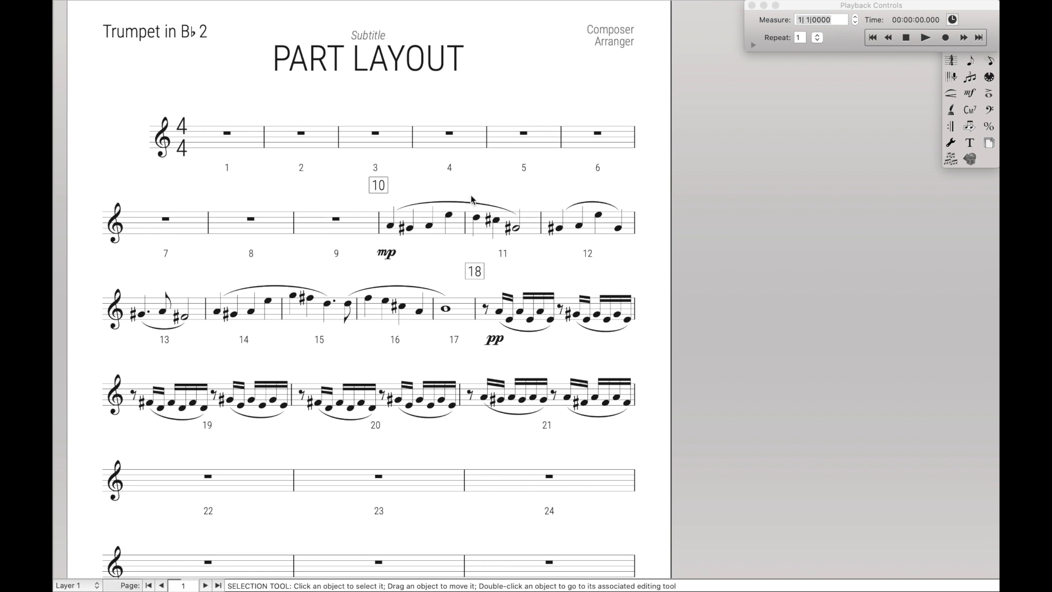
- Select the whole part and collapse its empty measures into multimeasure rests
key(super+a)
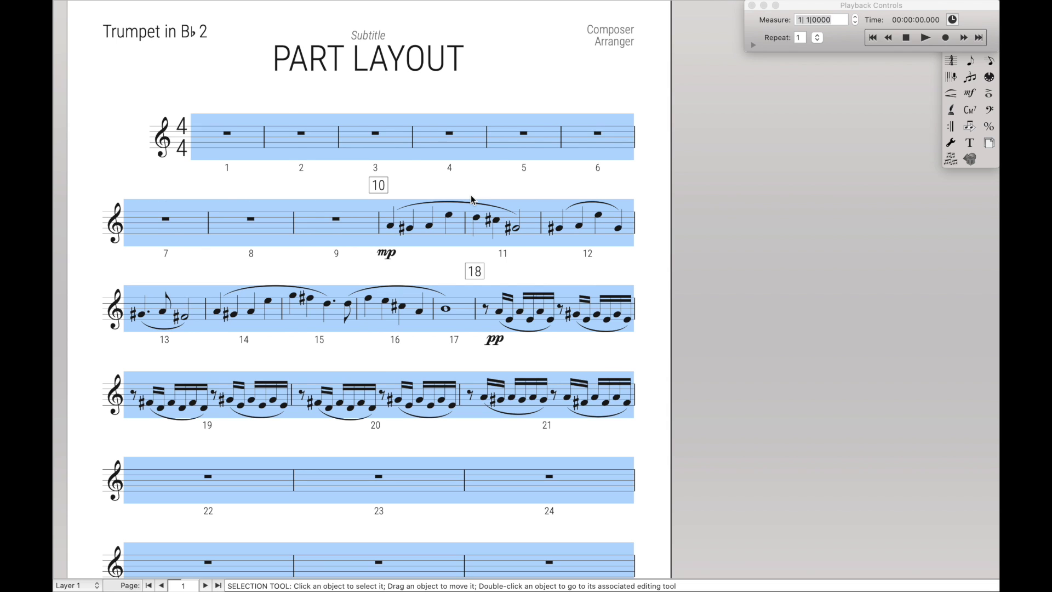
key(super+m)
click(392, 182)
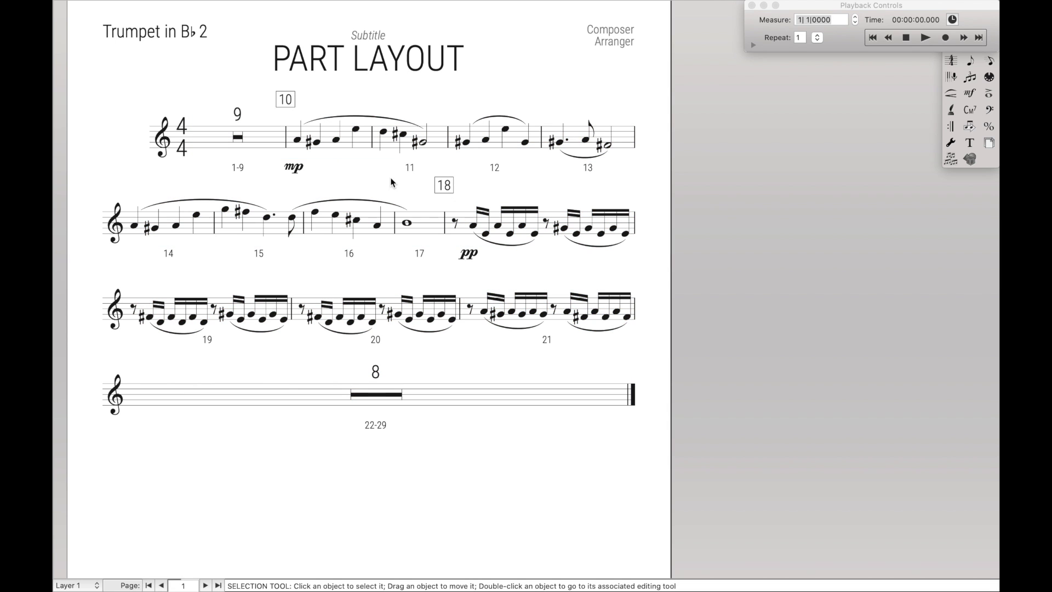
- Lock the 1-9 multimeasure rest onto its own system, undoing a stray lock on 22-29
click(253, 142)
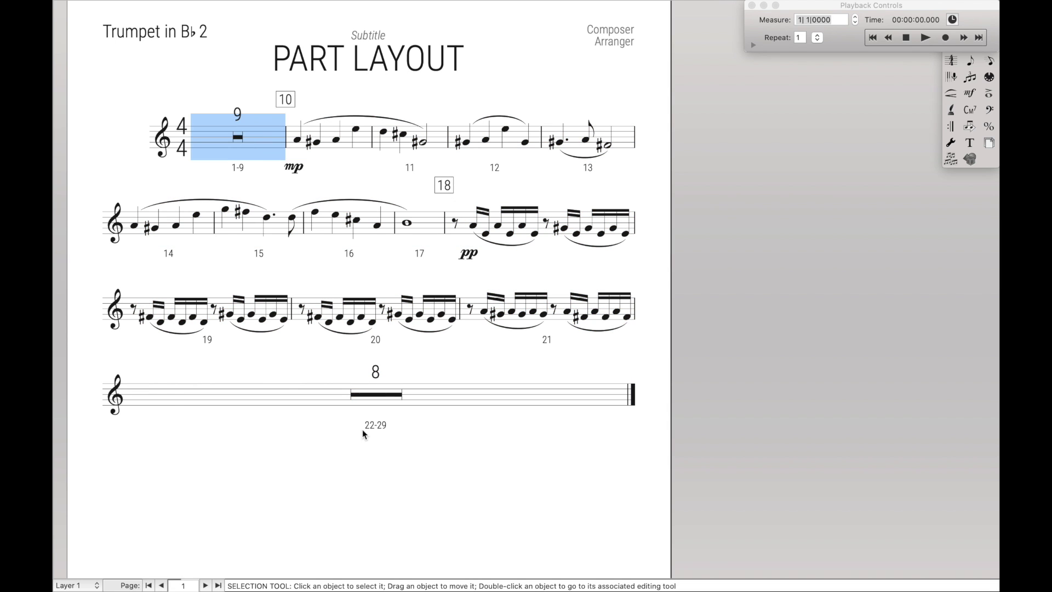
key(Down)
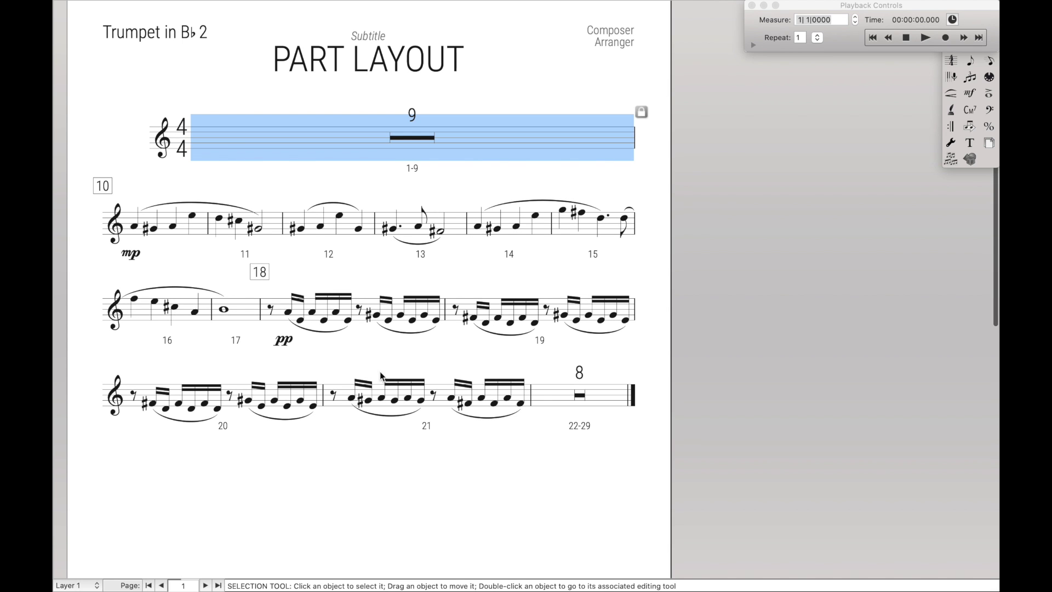
click(551, 400)
key(Down)
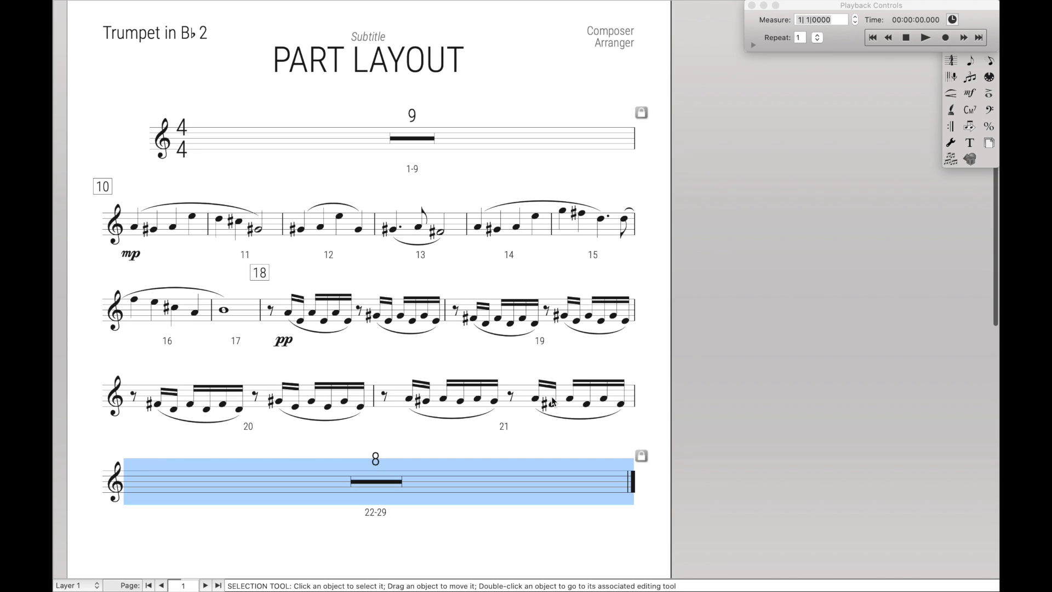
key(super+z)
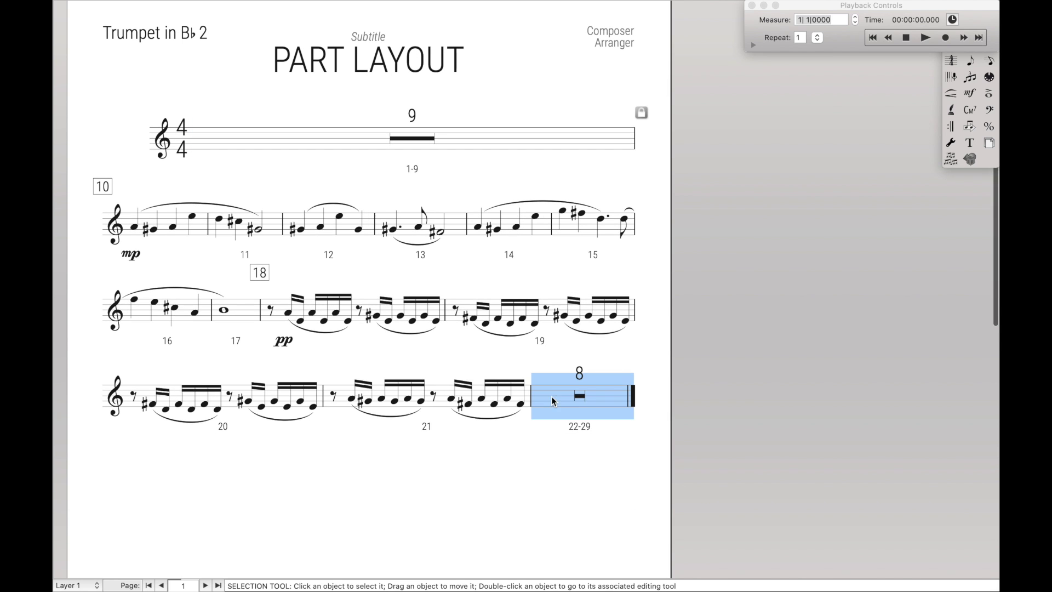
- Fit measures 10–13 and 14–17 each into their own locked system
click(170, 234)
shift+click(437, 236)
key(super+m)
key(Return)
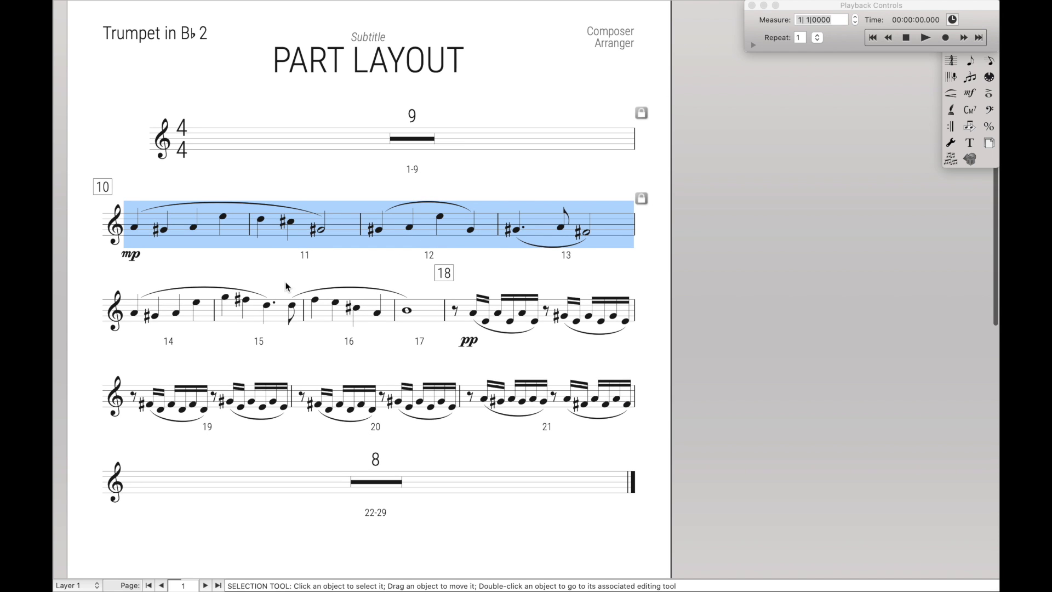
click(193, 303)
click(211, 313)
shift+click(402, 316)
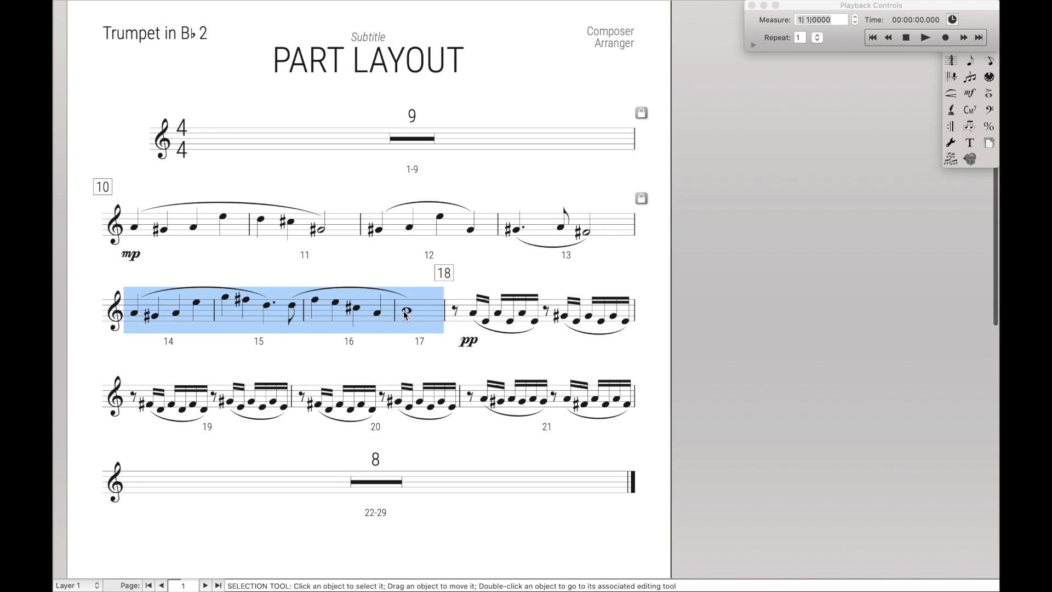
key(super+m)
key(Return)
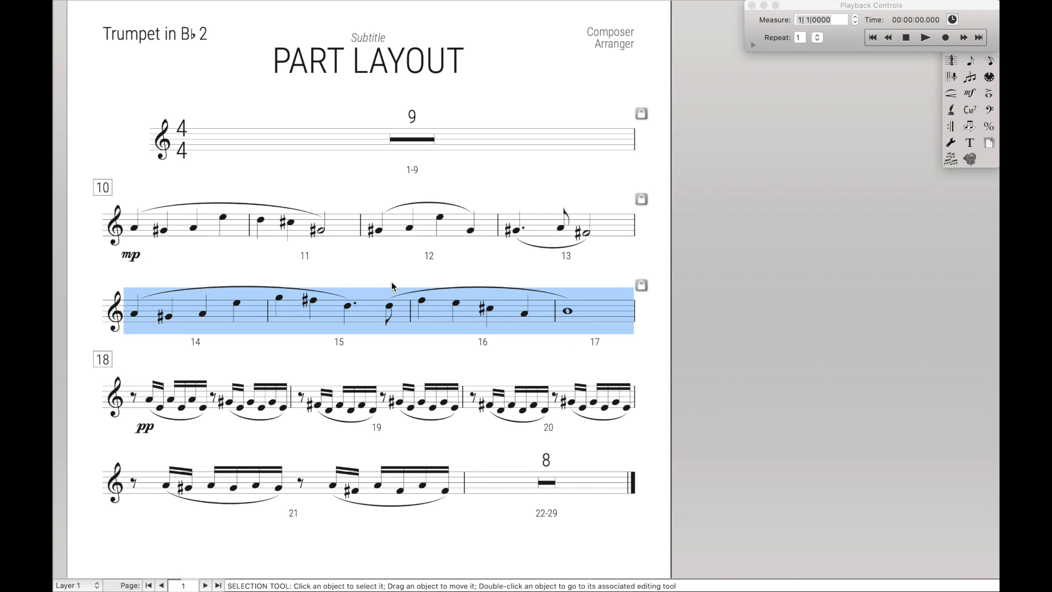
click(285, 266)
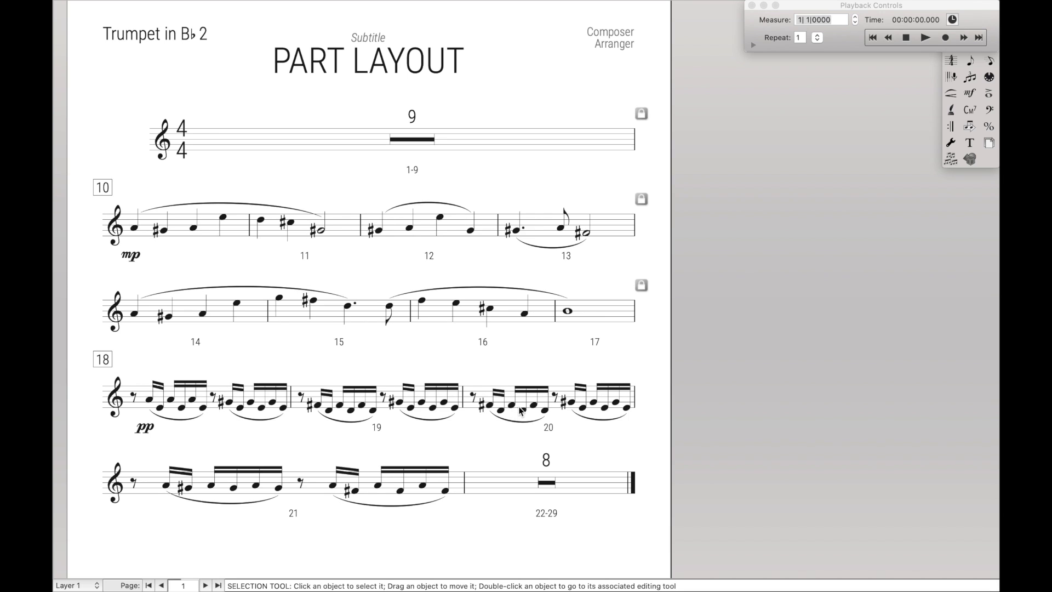
- Fit measures 18–19 onto one system after abandoning an 18–21 fit
scroll(522, 413, down, 3)
click(400, 402)
shift+click(263, 343)
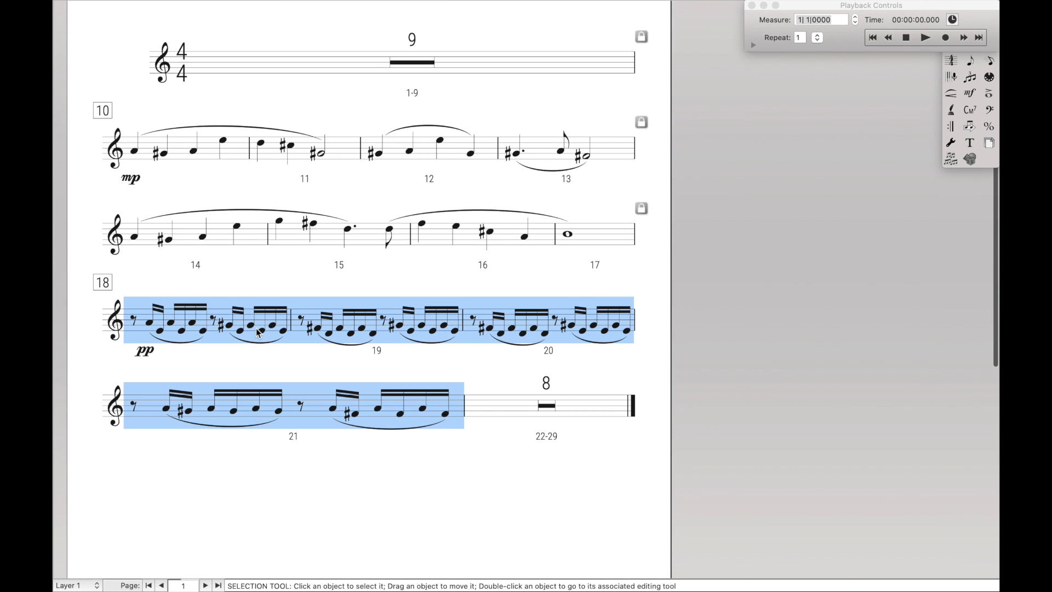
key(super+m)
key(Return)
key(super+z)
click(380, 359)
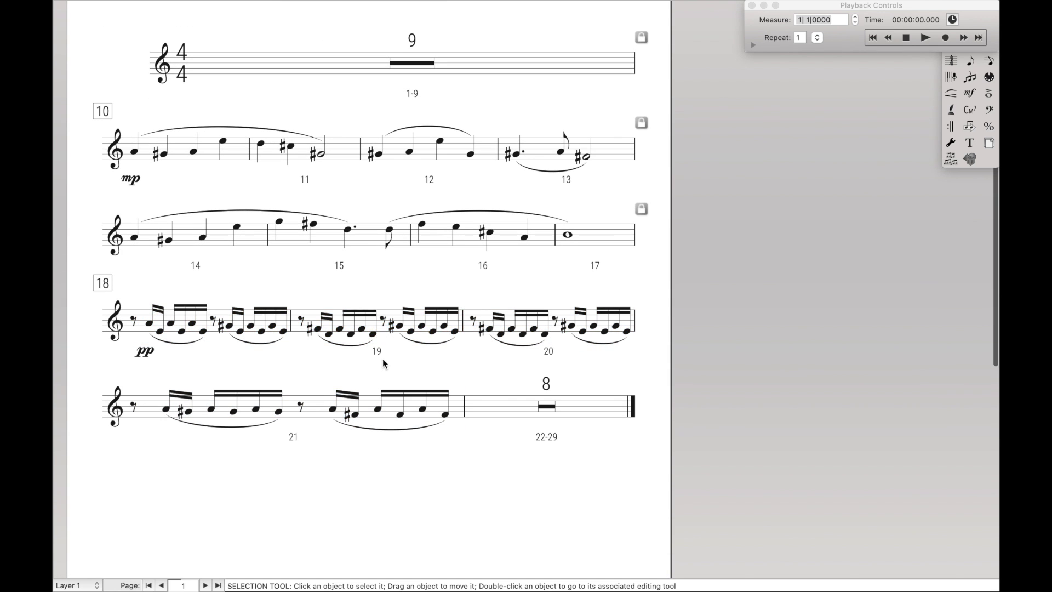
click(376, 330)
shift+click(248, 329)
key(super+m)
key(Return)
key(super+z)
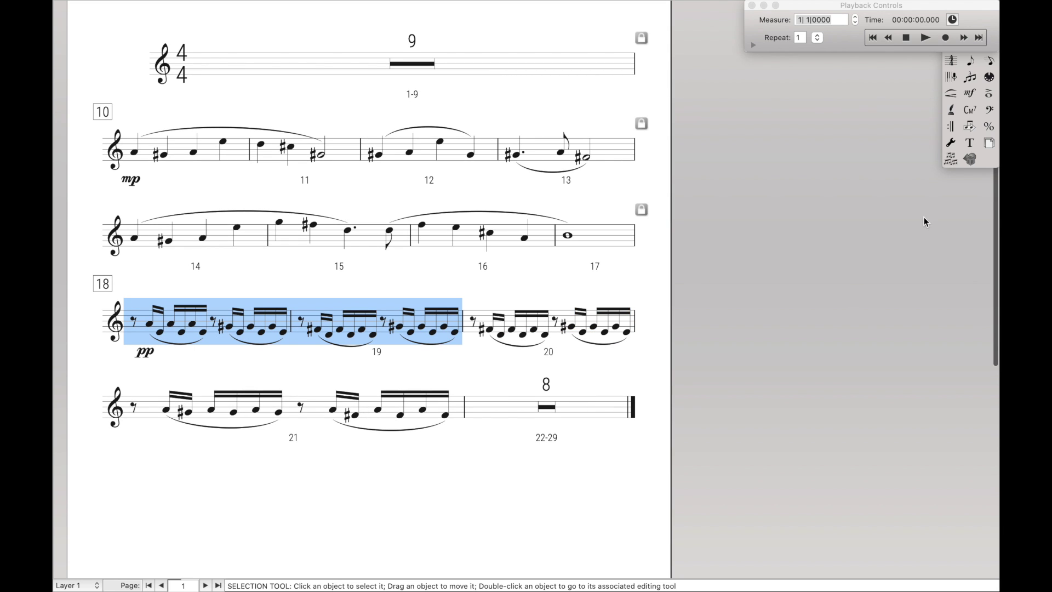
- Narrow measure 21 by dragging its end barline left with the Measure Tool
click(969, 36)
click(970, 40)
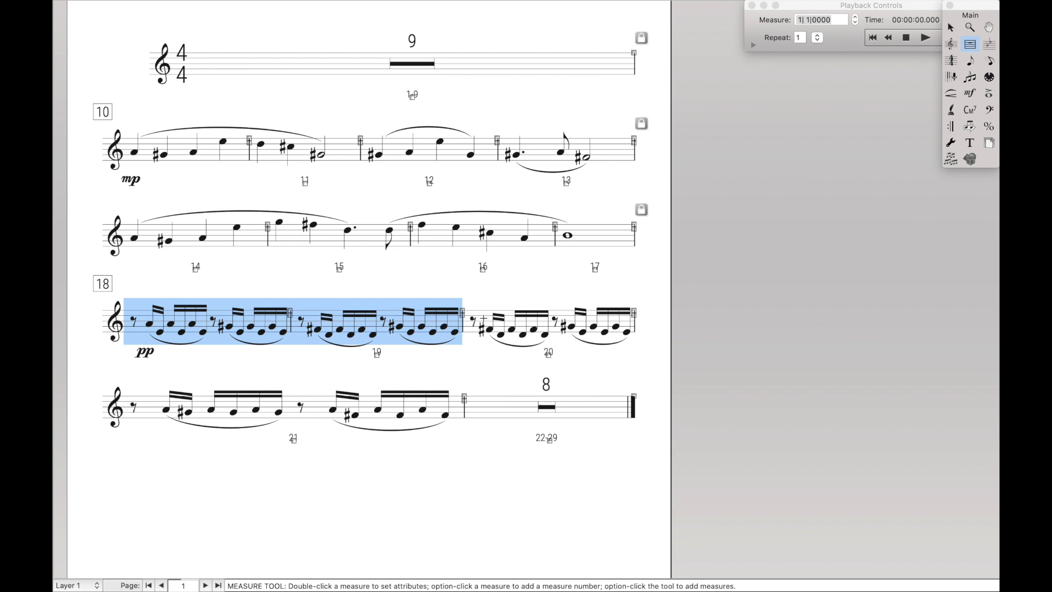
click(448, 395)
drag(448, 396, 309, 397)
key(Escape)
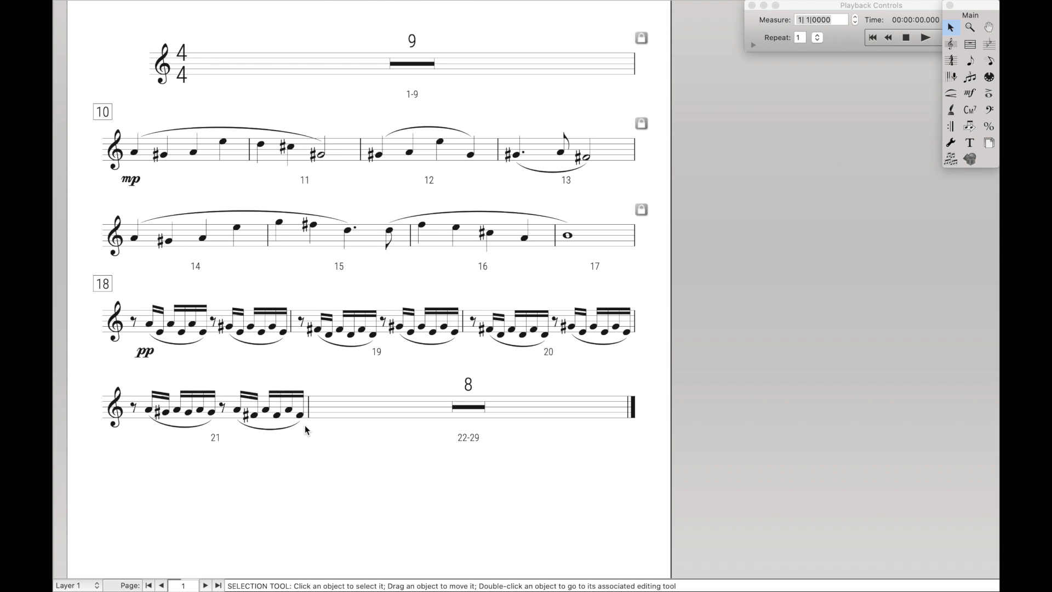
- Recreate the multimeasure rests, then break them back into single measures
scroll(305, 425, up, 3)
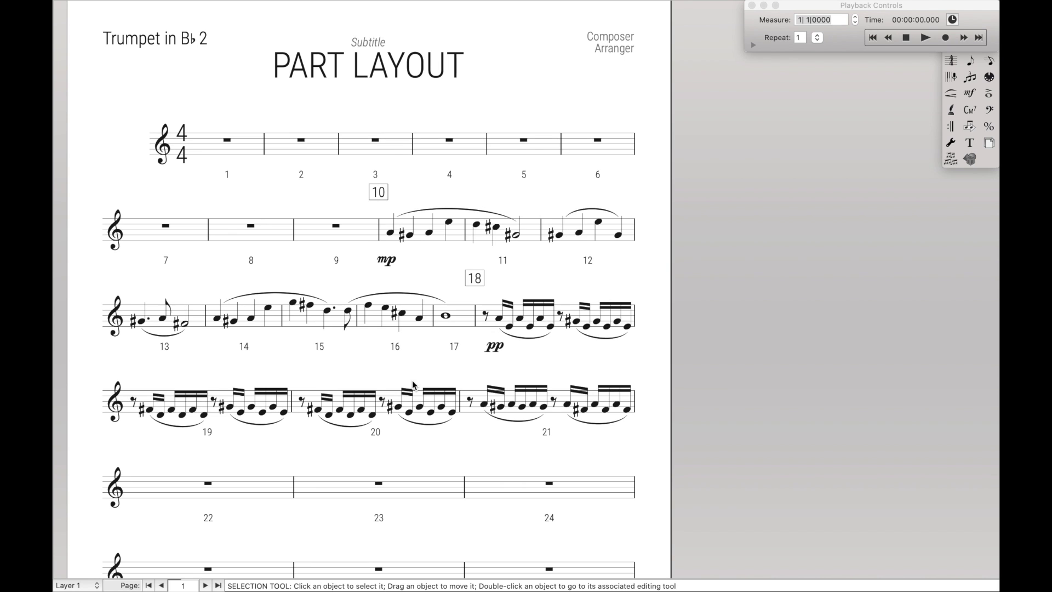
key(super+a)
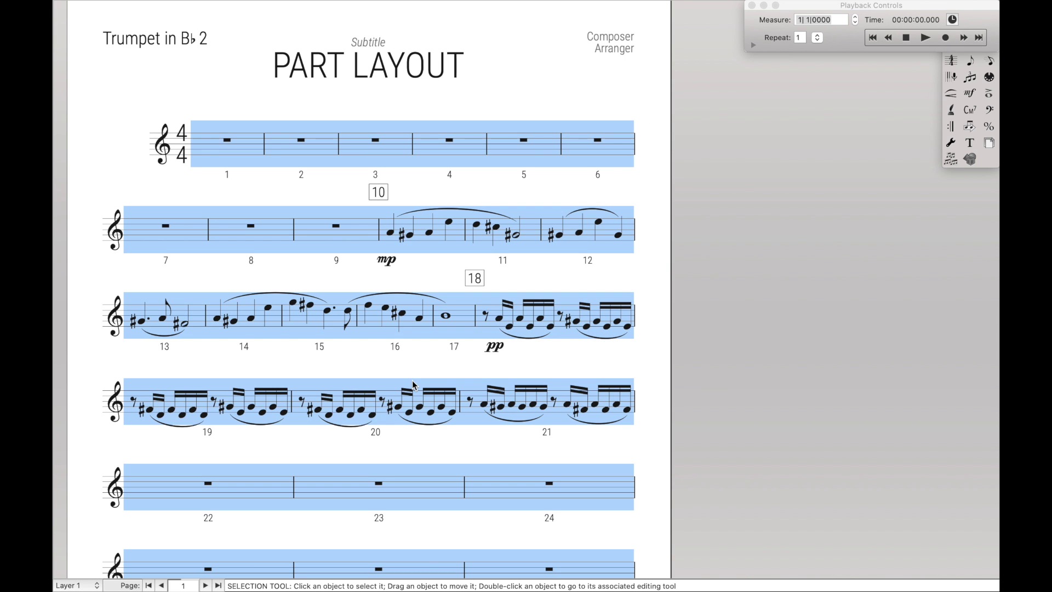
key(super+m)
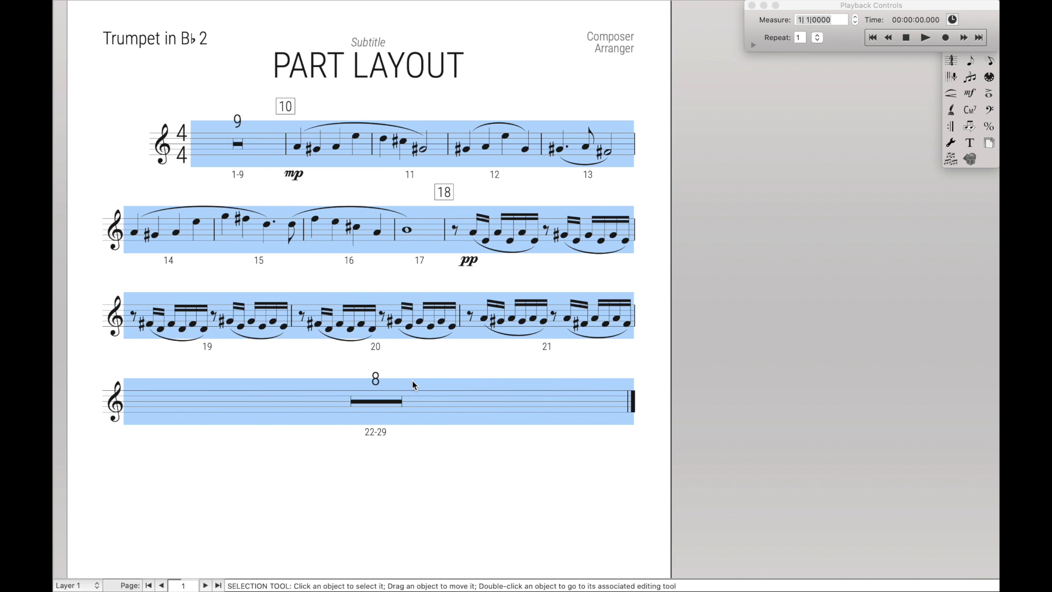
key(super+shift+m)
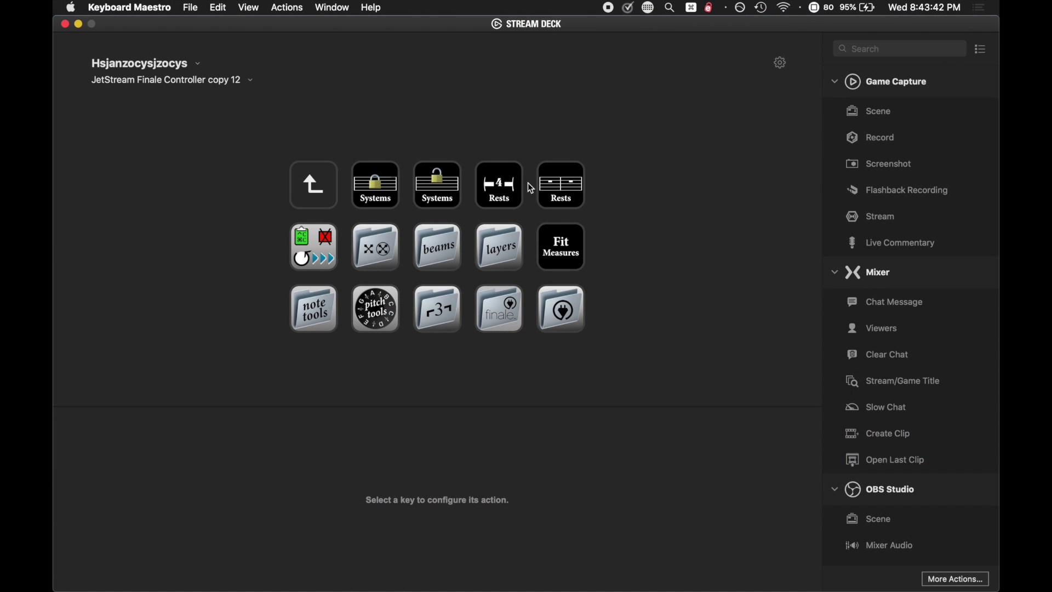
- Browse the Stream Deck edit folder's Systems and Rests keys, then return to Finale
double_click(331, 180)
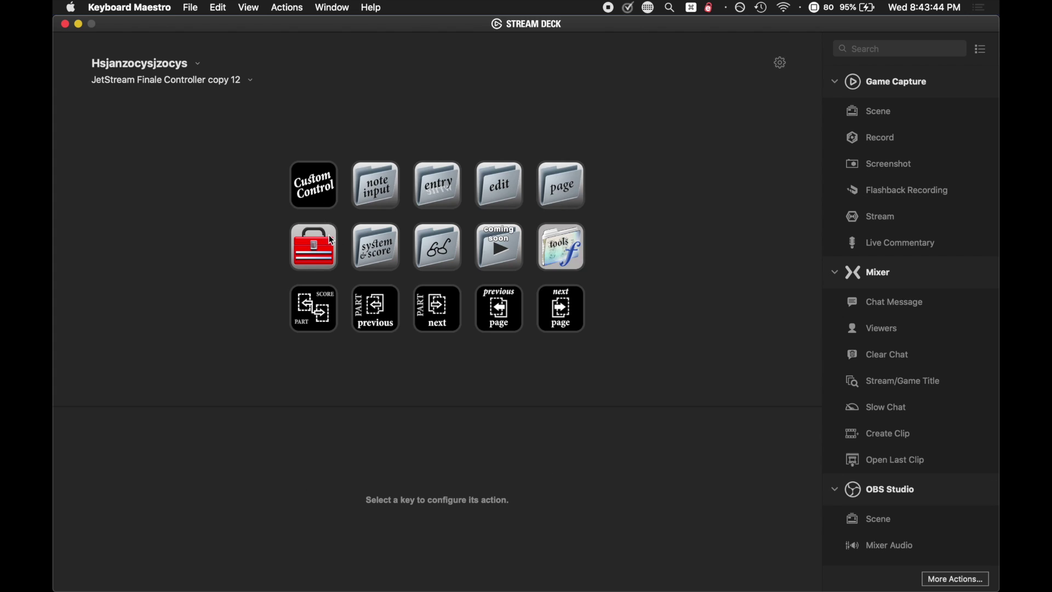
double_click(491, 199)
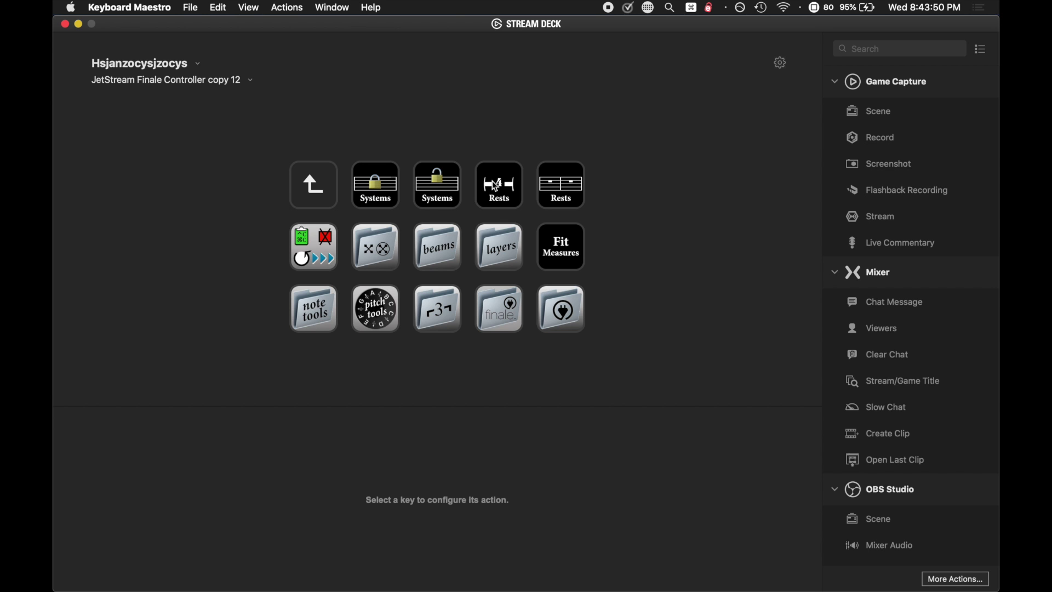
key(super+Tab)
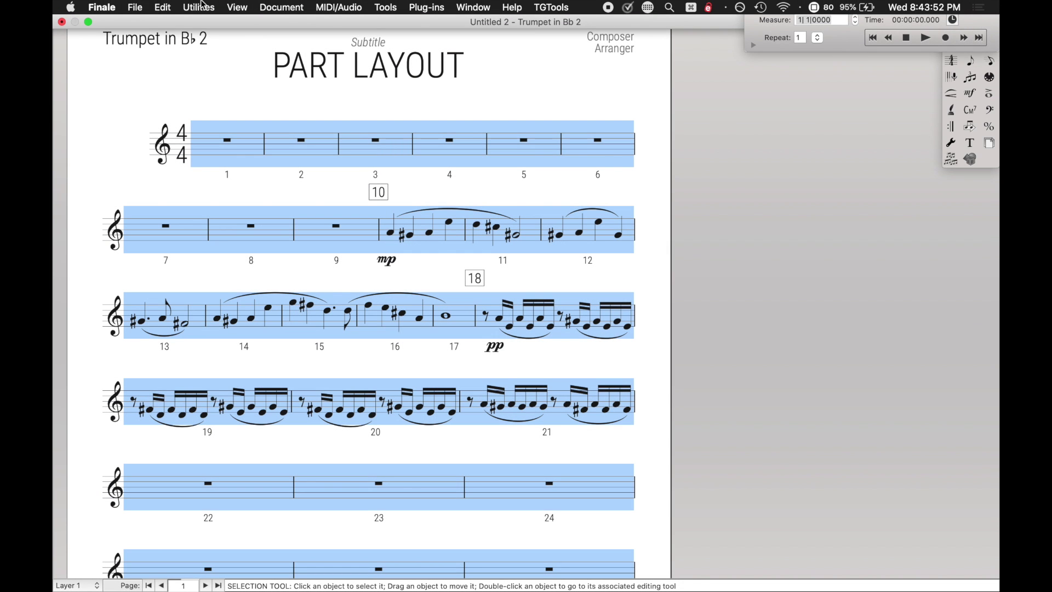
- Use Edit > Multimeasure Rests to rebuild the 1-9 and 22-29 rests
click(157, 7)
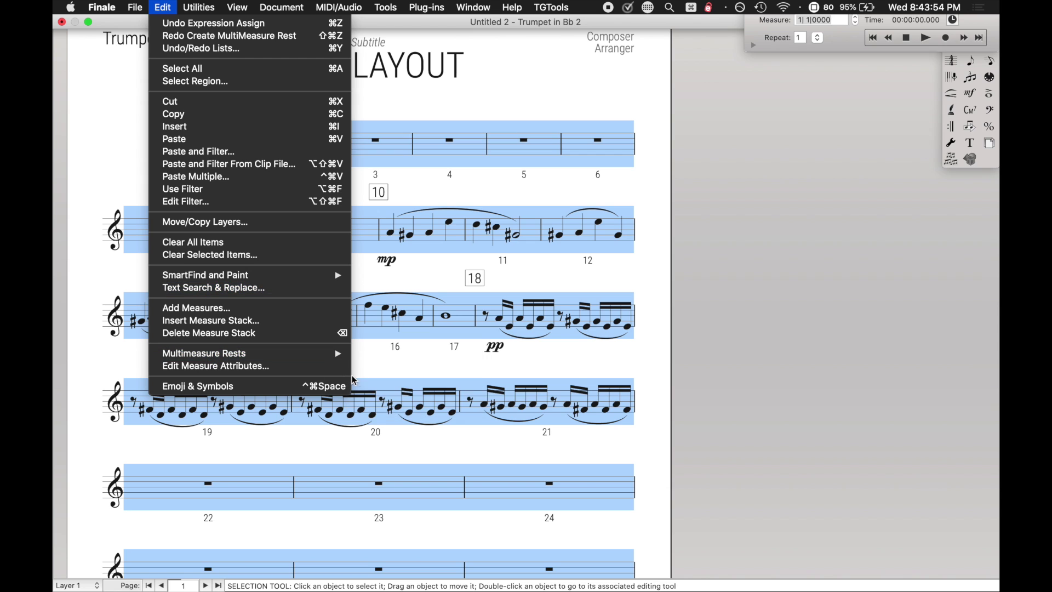
click(402, 276)
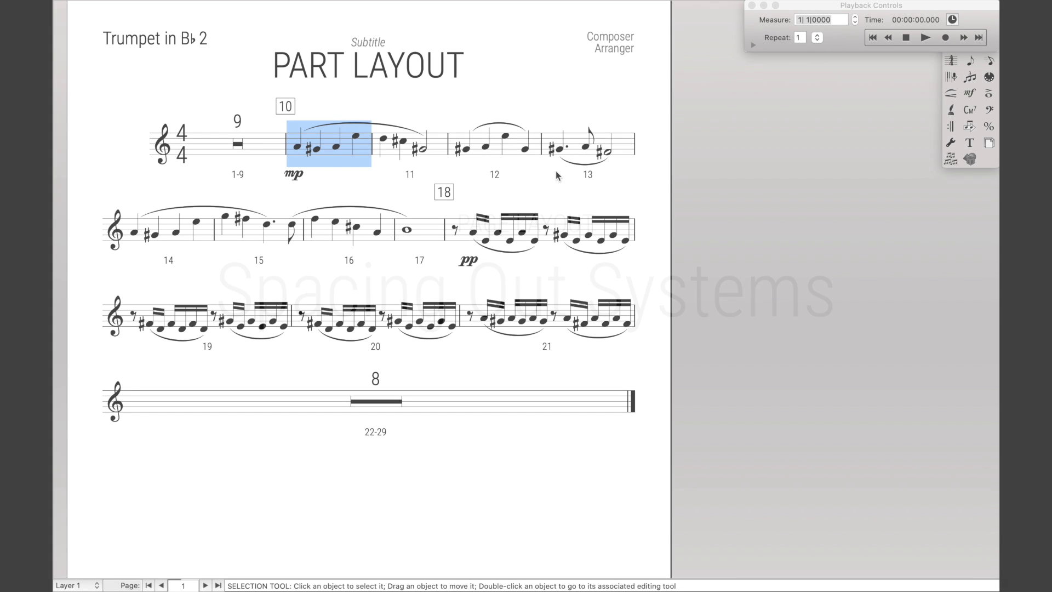
- Try locking measures 10–13 with Cmd-M, then undo it
shift+click(592, 152)
key(super+m)
key(Return)
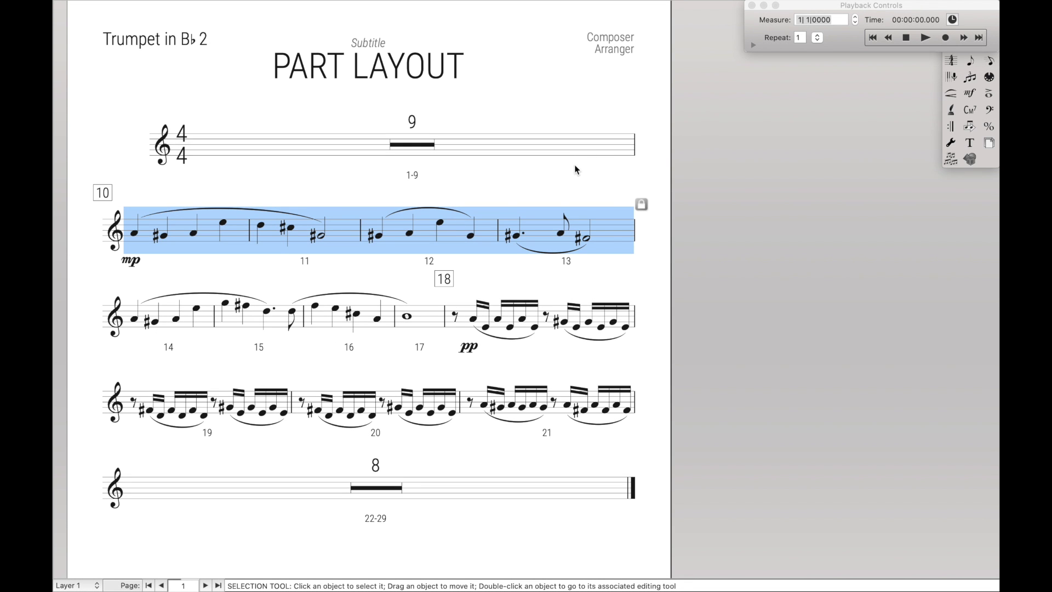
key(super+z)
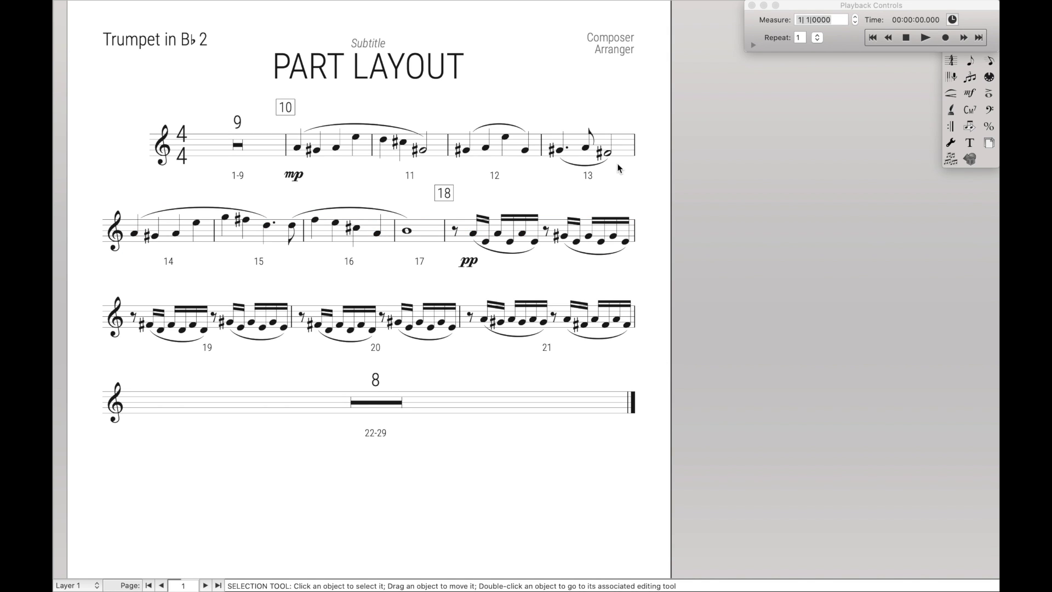
- Lock measures 10–13 into one system via Utilities > Fit Measures
click(326, 146)
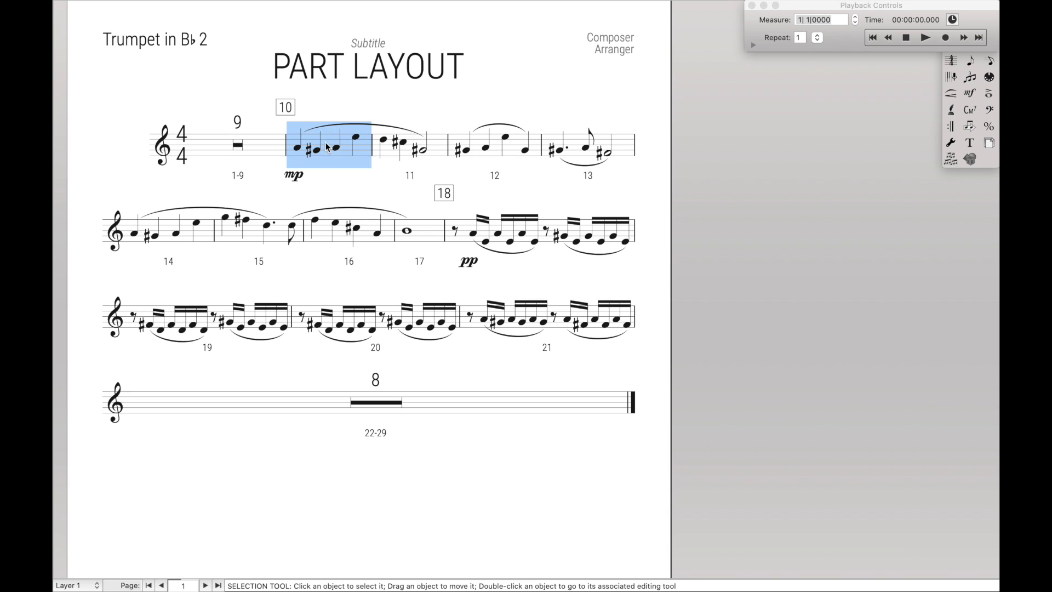
shift+click(619, 141)
mouse_move(269, 6)
click(211, 6)
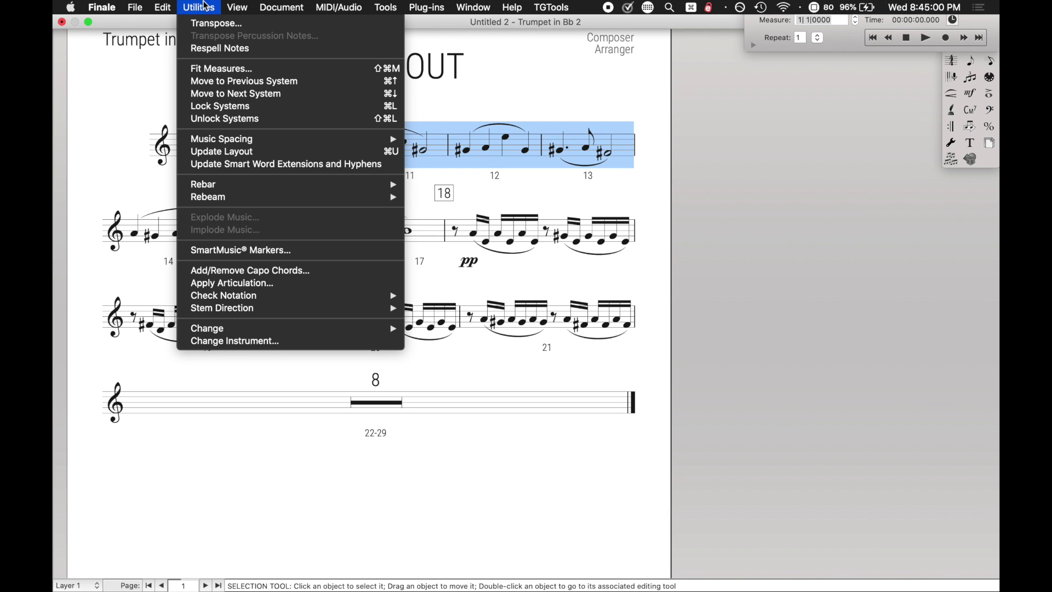
click(220, 68)
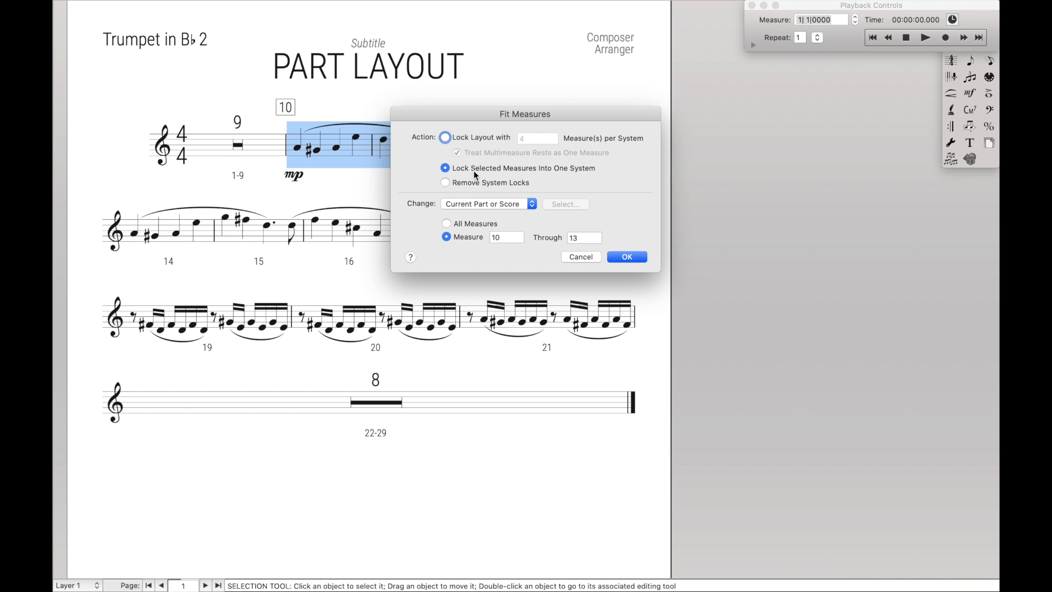
click(615, 258)
click(557, 272)
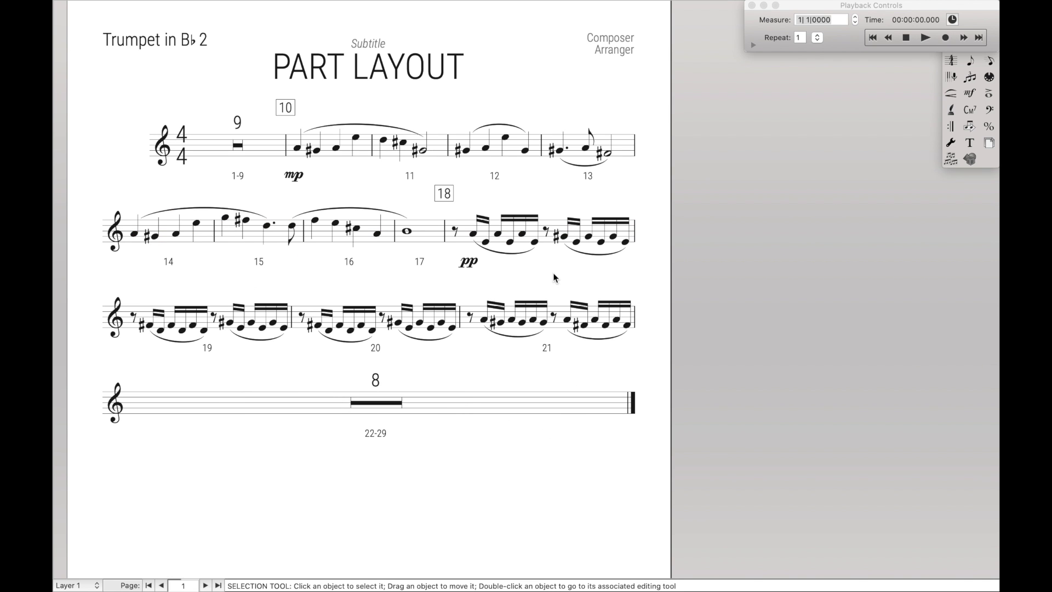
key(super+Tab)
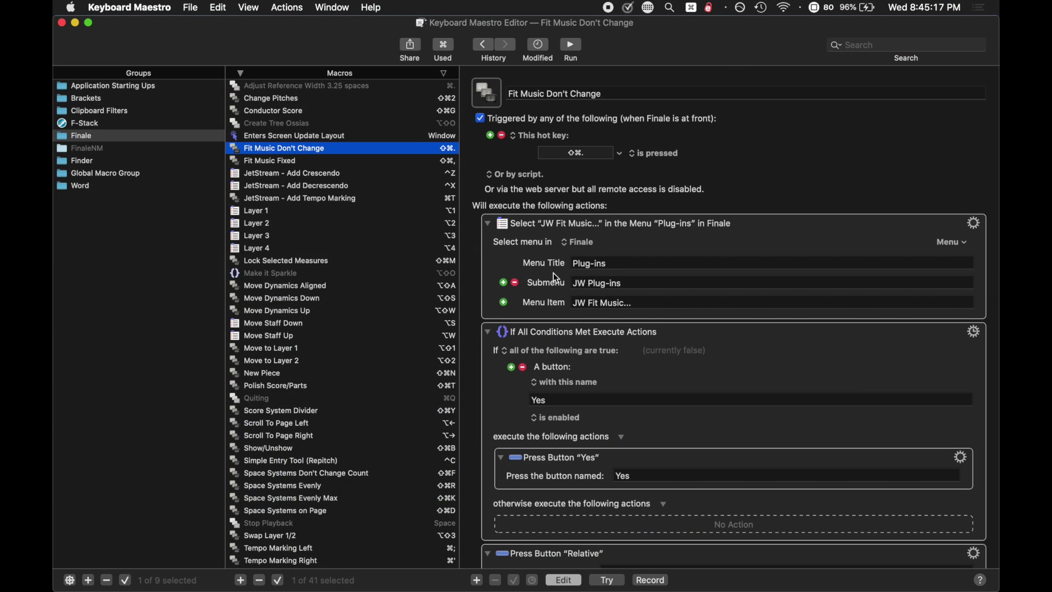
- Show the Finale group's Lock Selected Measures macro and its Fit Measures actions
click(371, 261)
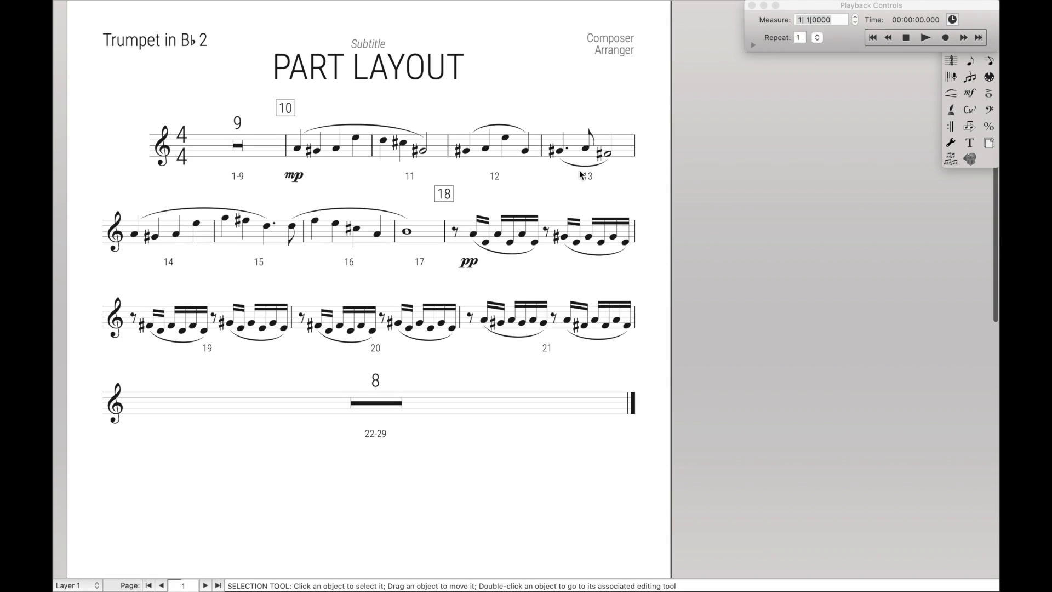
- Select measures 10–13 and lock them onto one system with the Lock Selected Measures macro
click(580, 147)
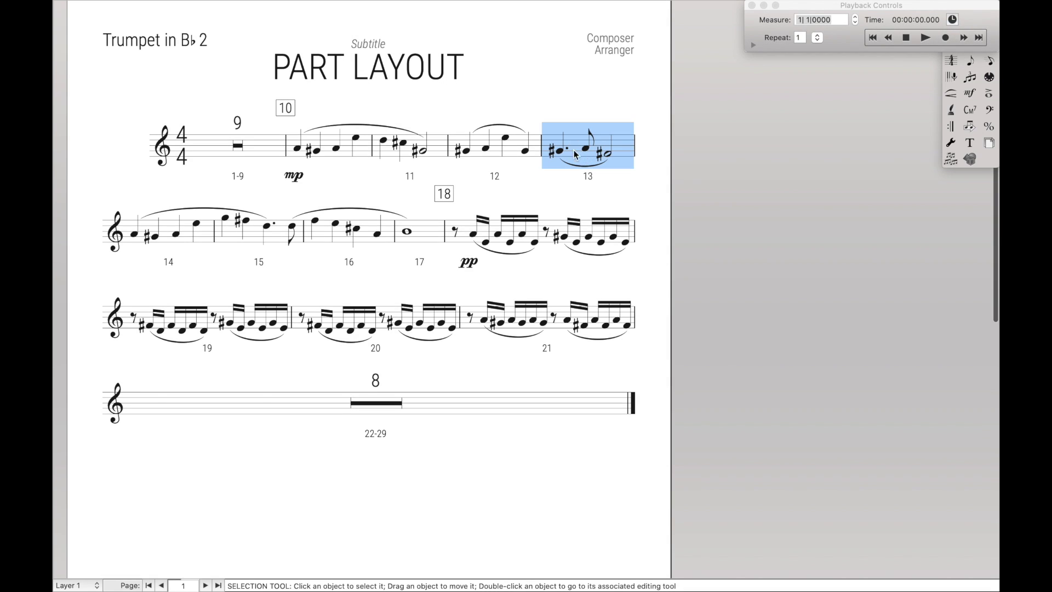
shift+click(364, 143)
key(Down)
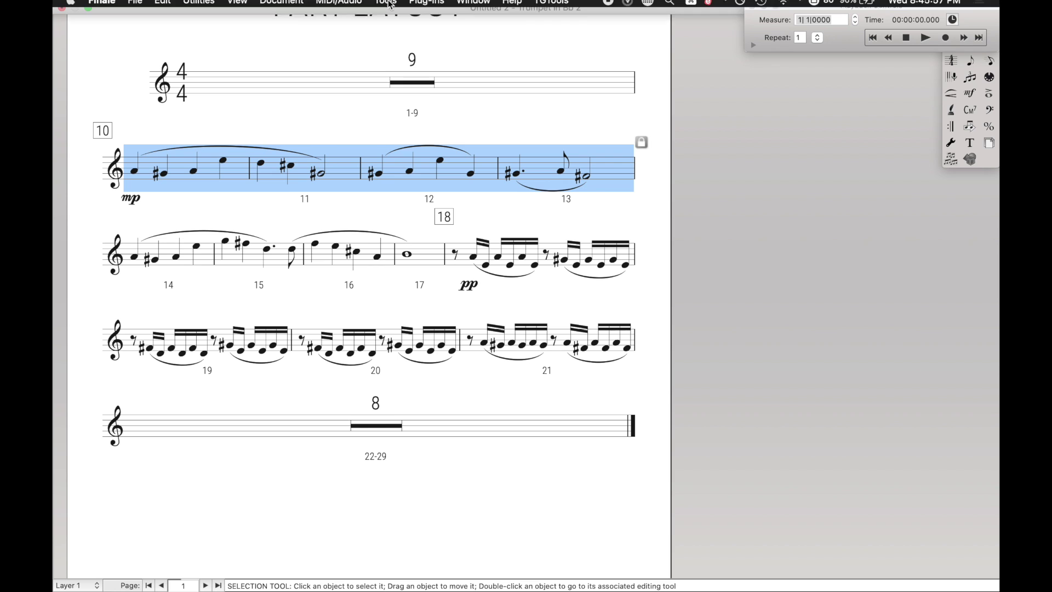
- Apply JW Fit Music to measures 10–13 with a Fixed 1-system distribution
click(428, 7)
mouse_move(493, 86)
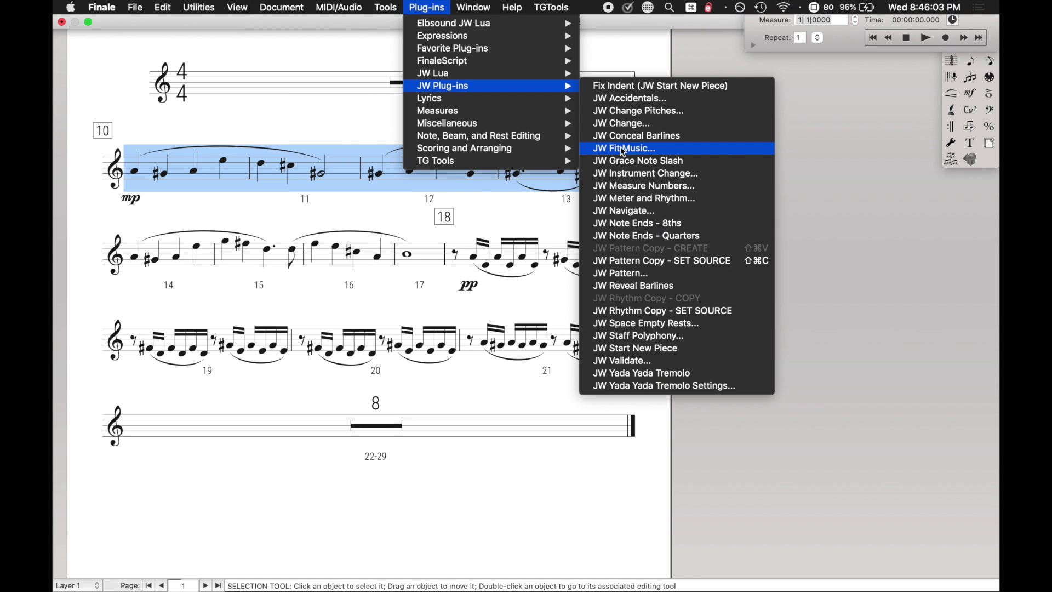
click(623, 149)
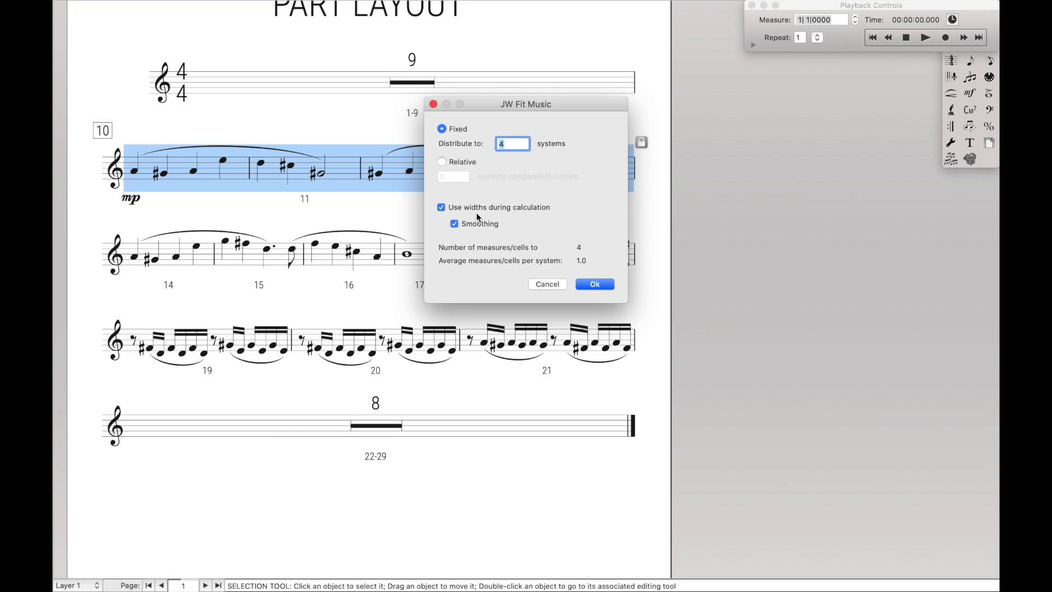
click(462, 167)
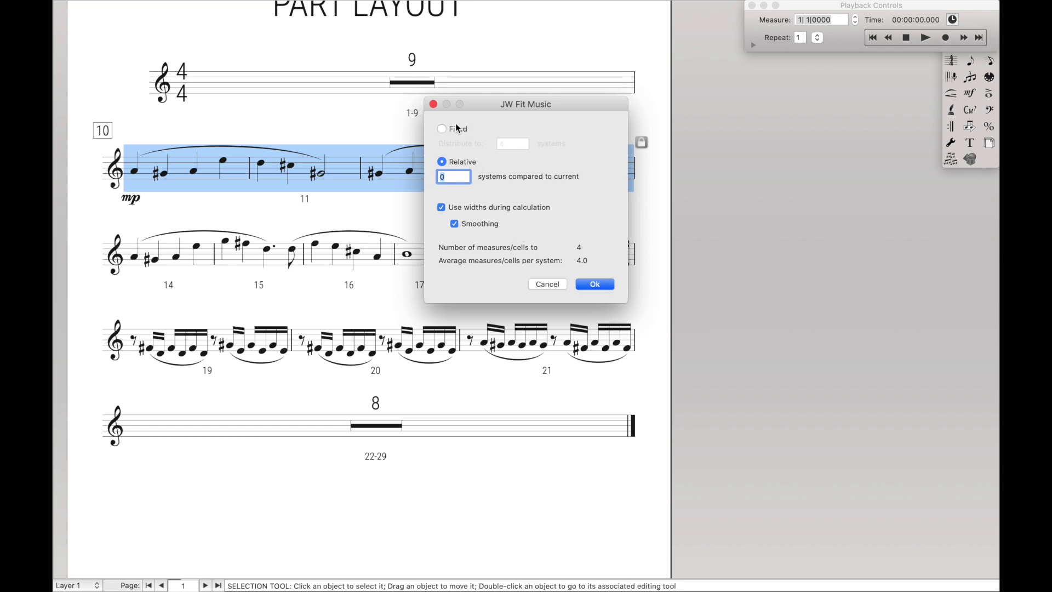
click(451, 128)
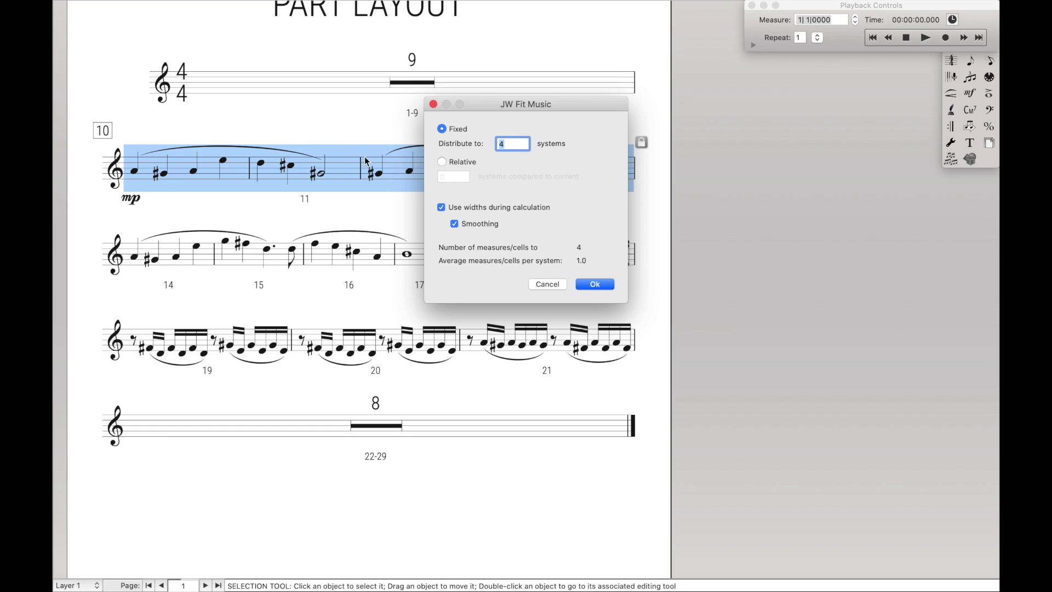
click(587, 284)
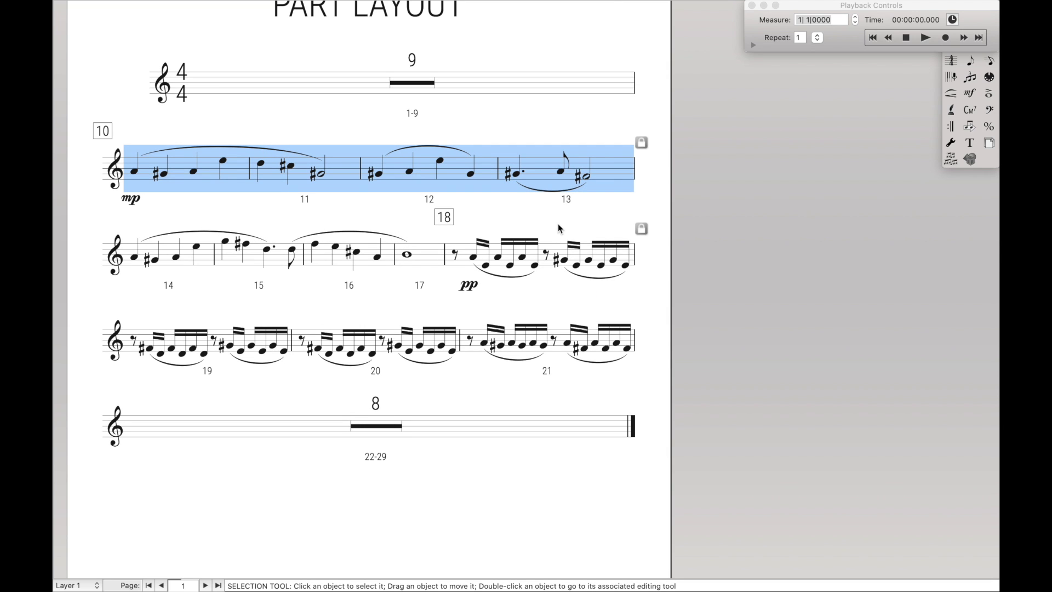
- Select measures 14–29 and run JW Fit Music with Distribute set to 4 systems
click(197, 254)
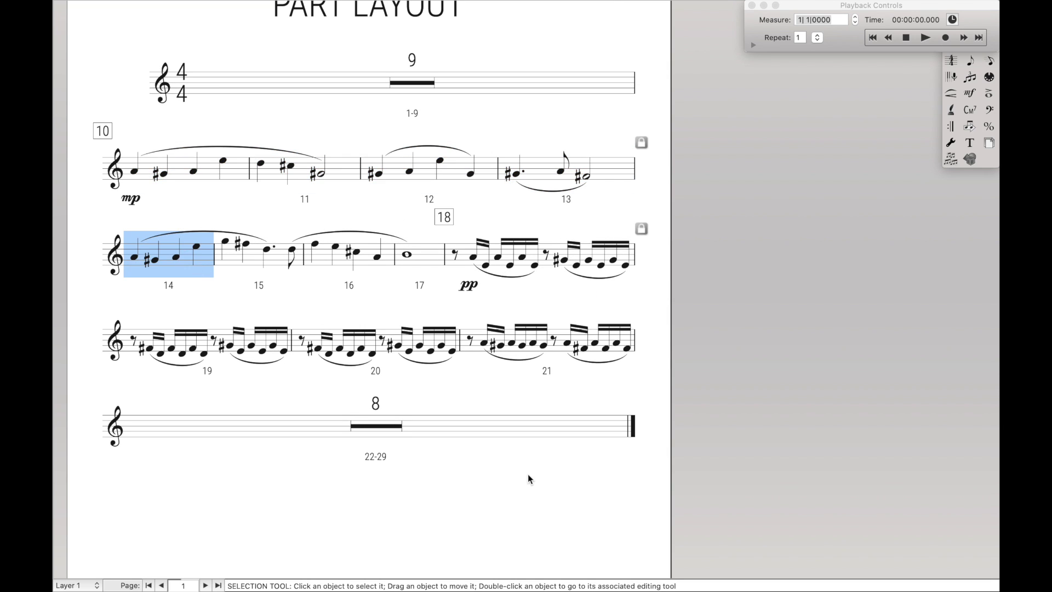
shift+click(508, 432)
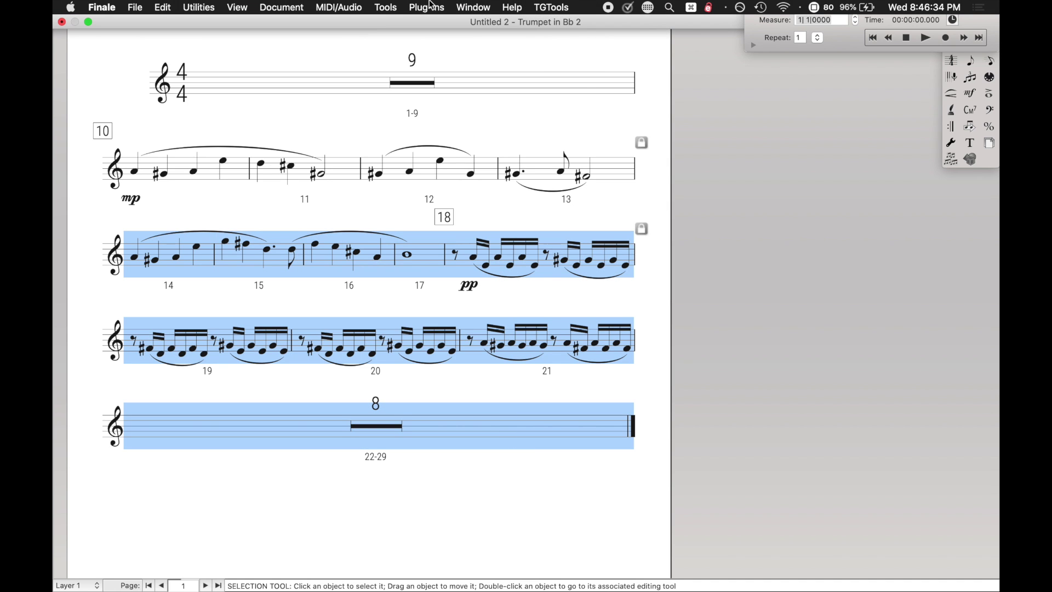
click(427, 7)
mouse_move(452, 88)
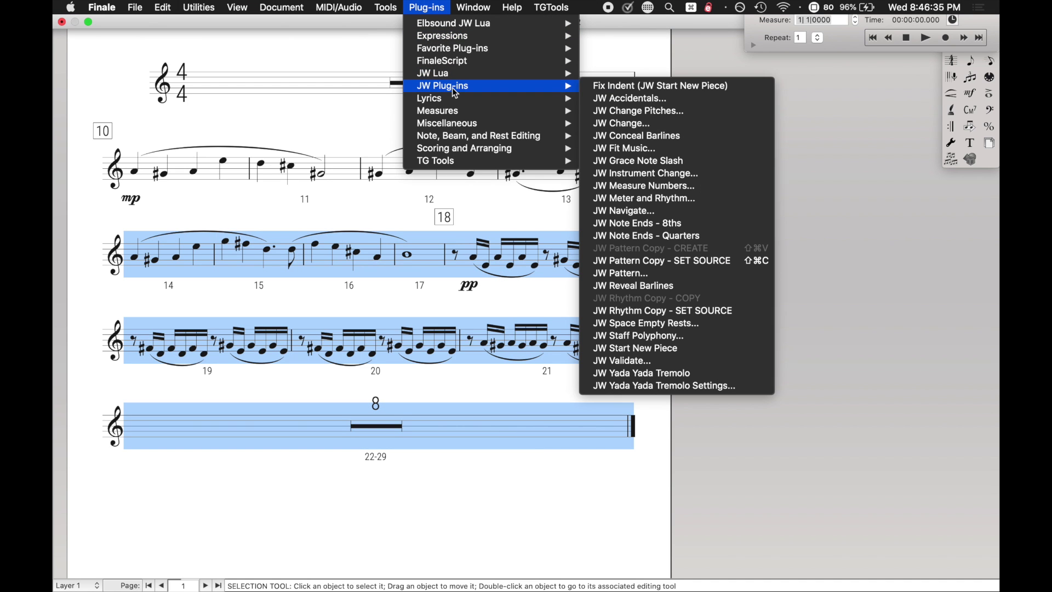
click(608, 149)
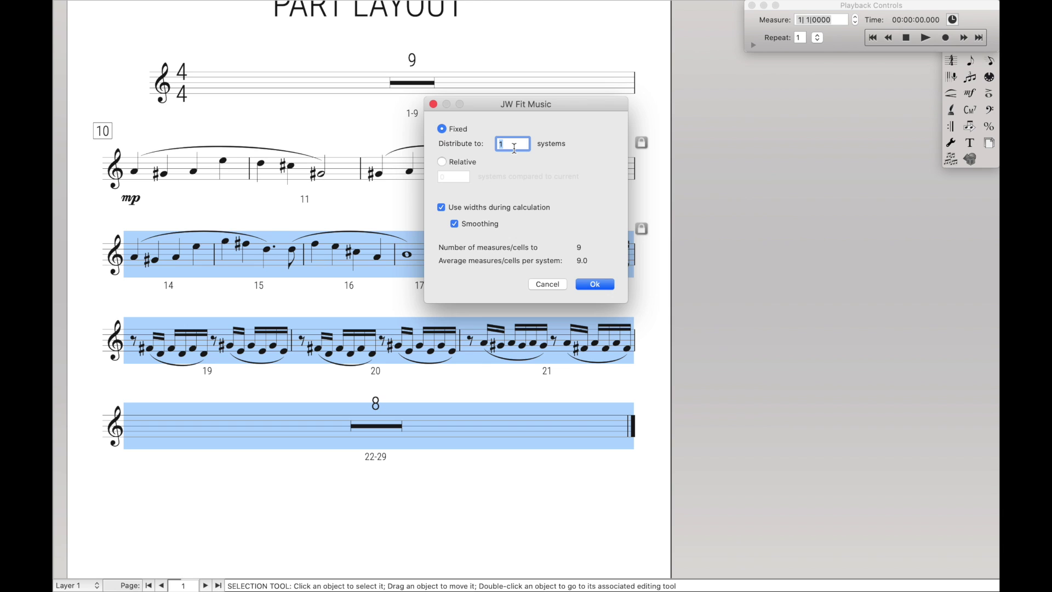
text(4)
click(597, 284)
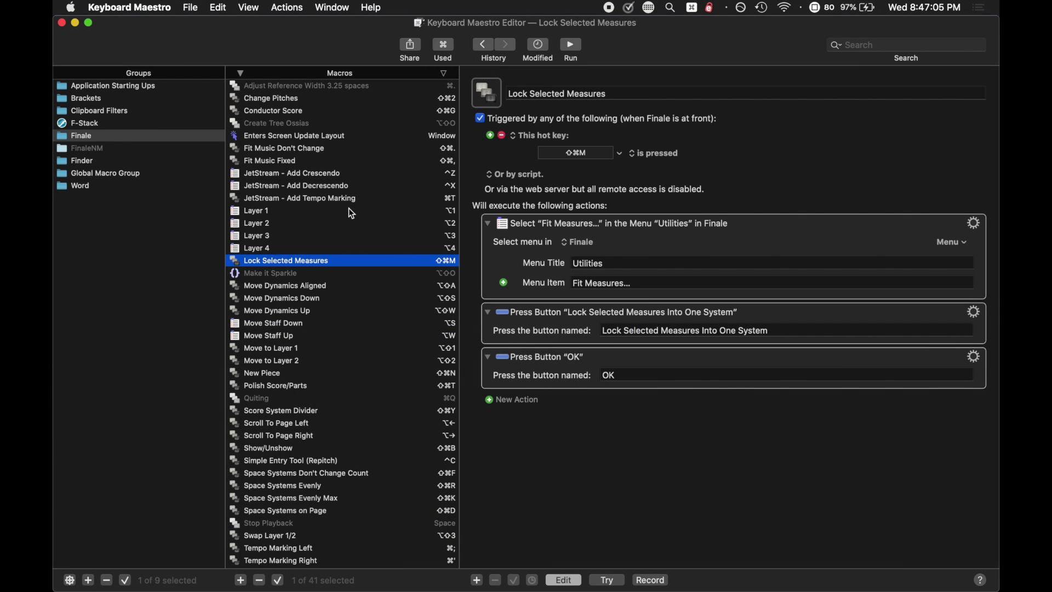
- Inspect the Fit Music Fixed macro's steps and close the fit settings without applying
click(337, 158)
scroll(601, 258, down, 1)
scroll(603, 258, up, 6)
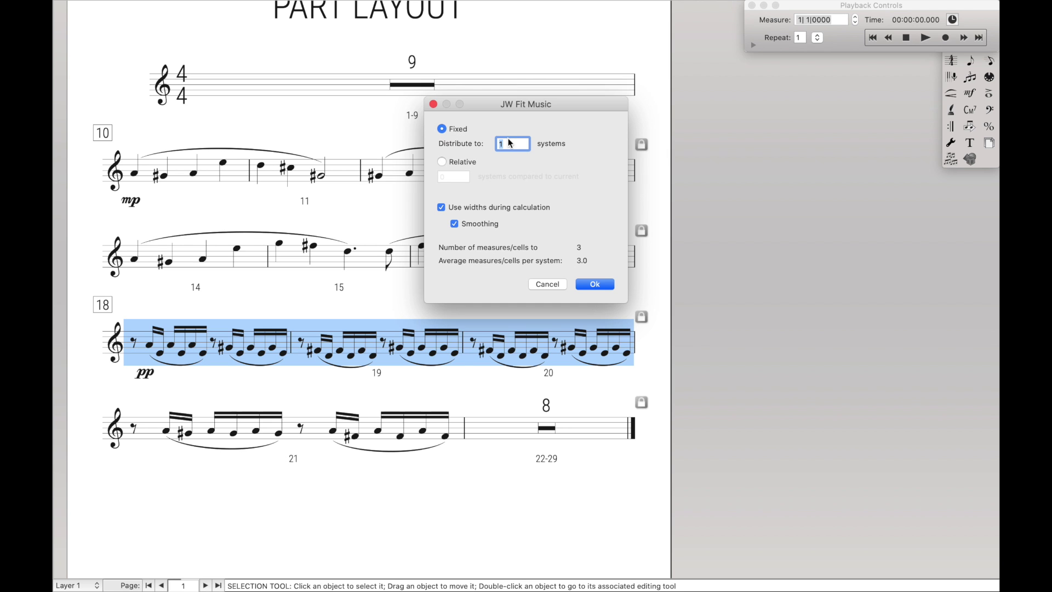
click(548, 284)
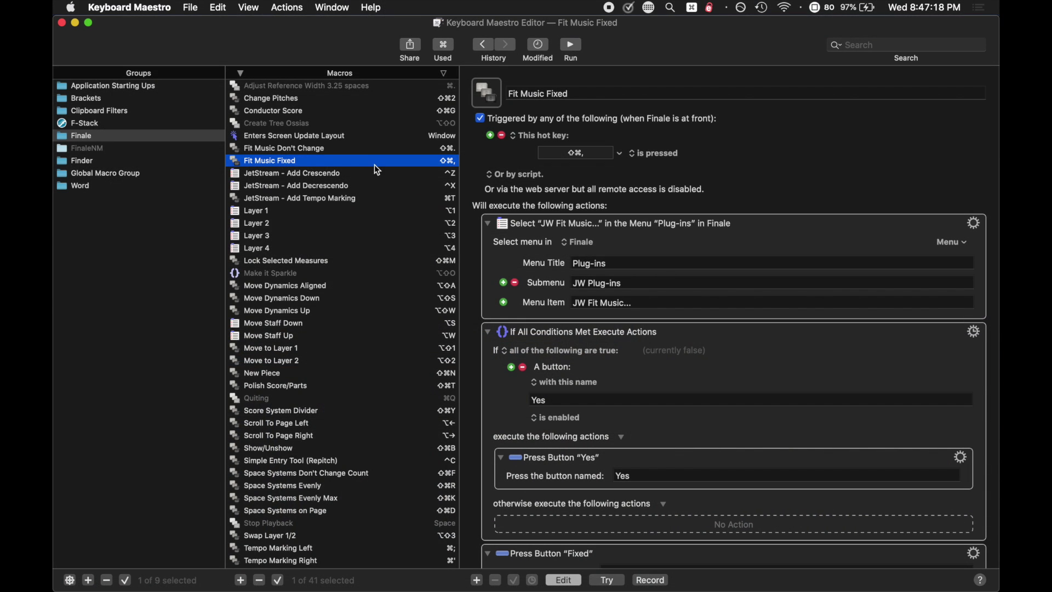
- Inspect the Fit Music Don't Change macro and its Relative button-name action
click(370, 150)
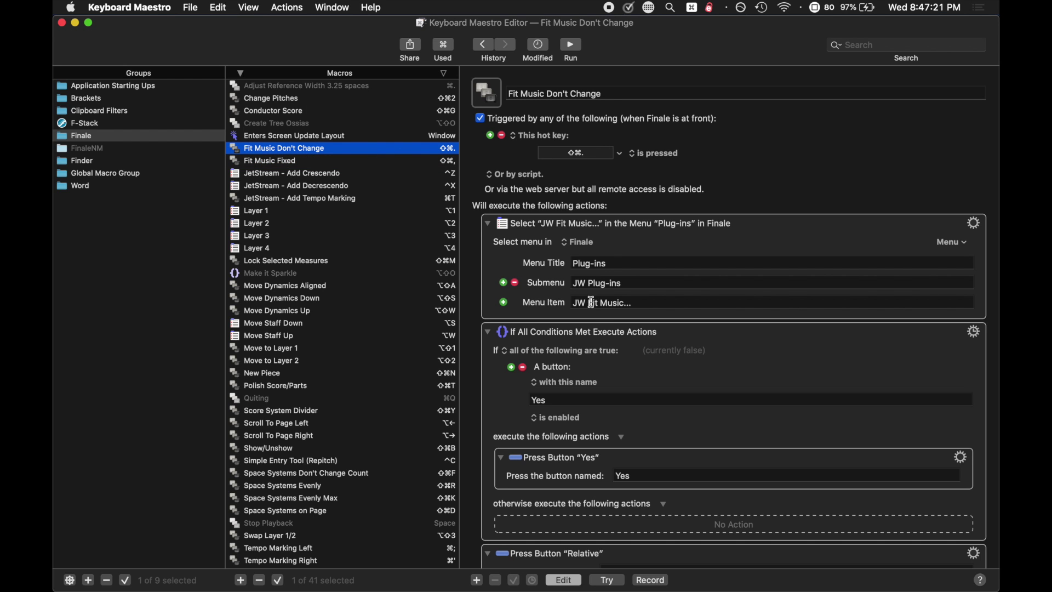
scroll(602, 335, down, 3)
scroll(602, 334, down, 3)
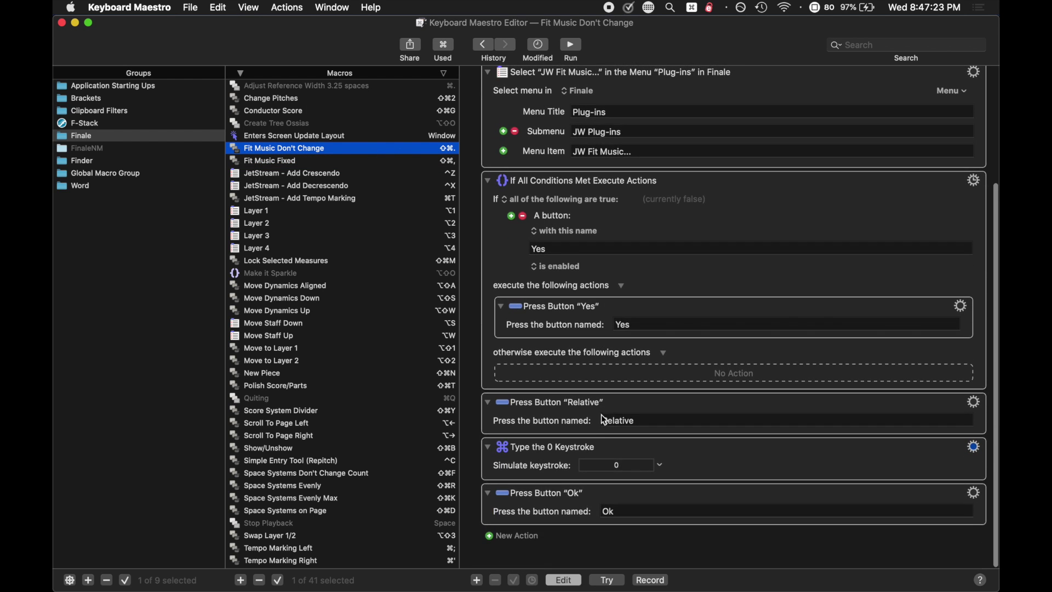
click(630, 421)
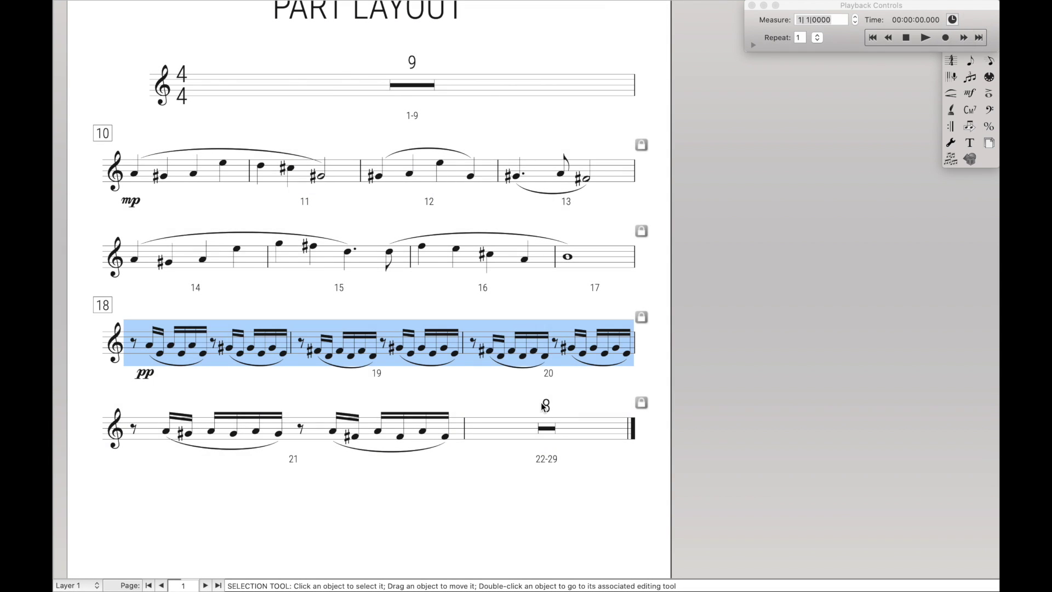
- Run the Fit Music macro on all measures to lock four measures per system
key(shift+super+period)
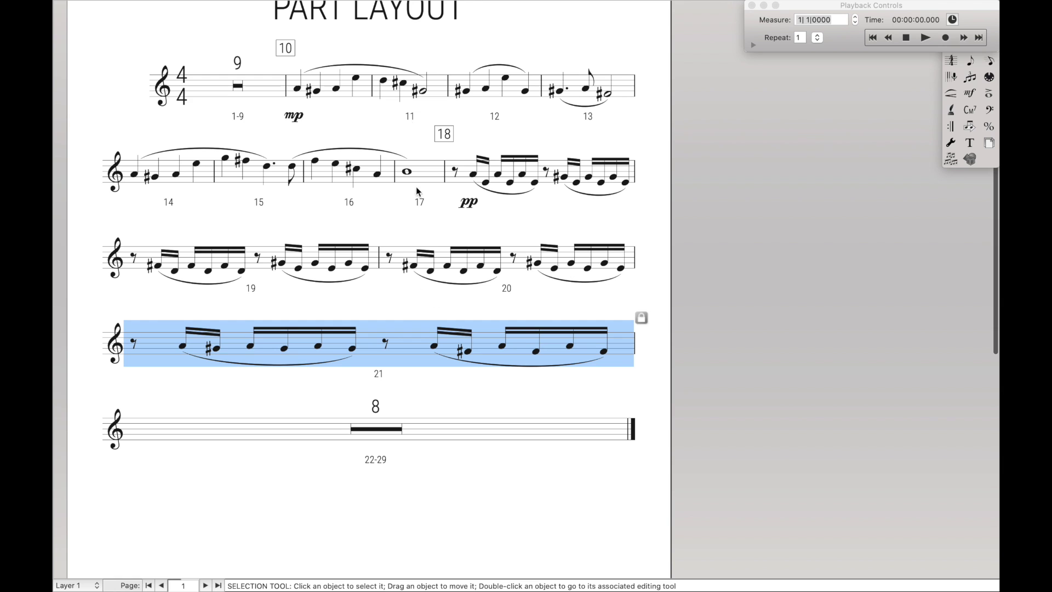
click(390, 292)
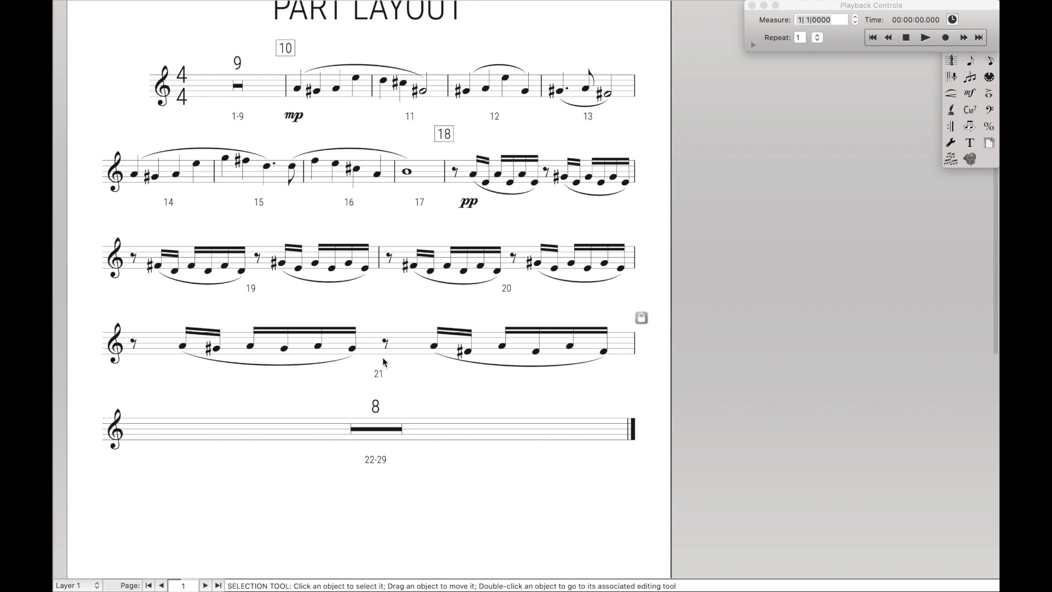
key(super+a)
key(shift+super+period)
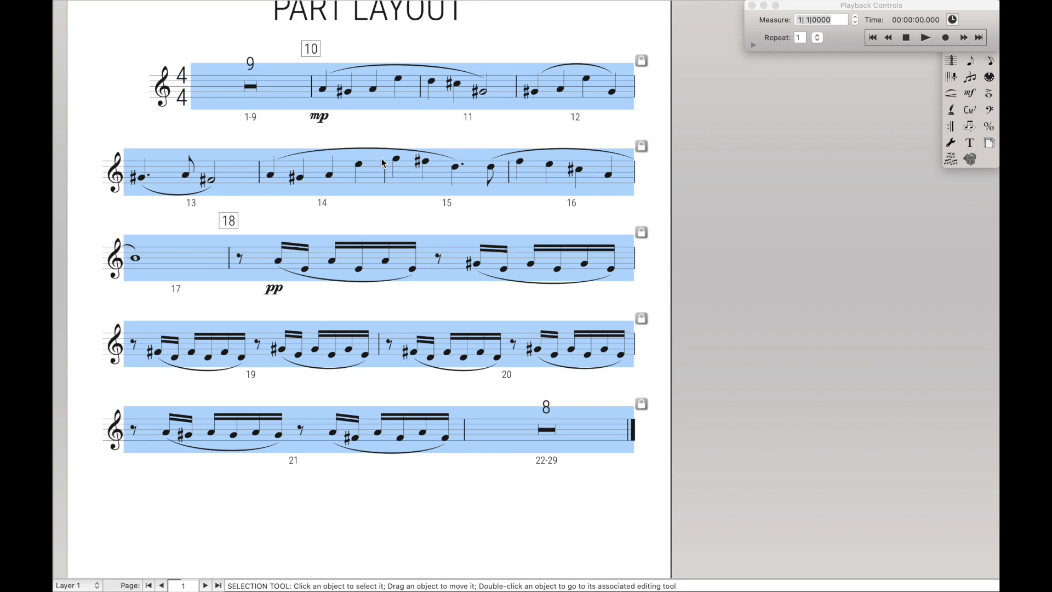
click(469, 404)
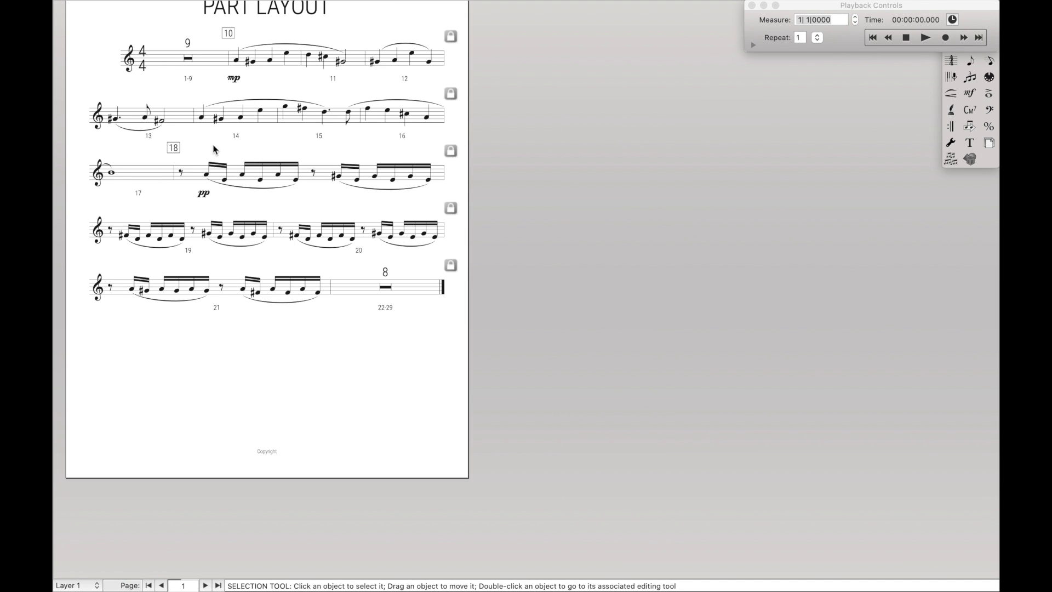
- Lock the opening 1-9 rest, measure 11 and measure 14 each onto its own system
click(196, 67)
key(super+m)
key(Return)
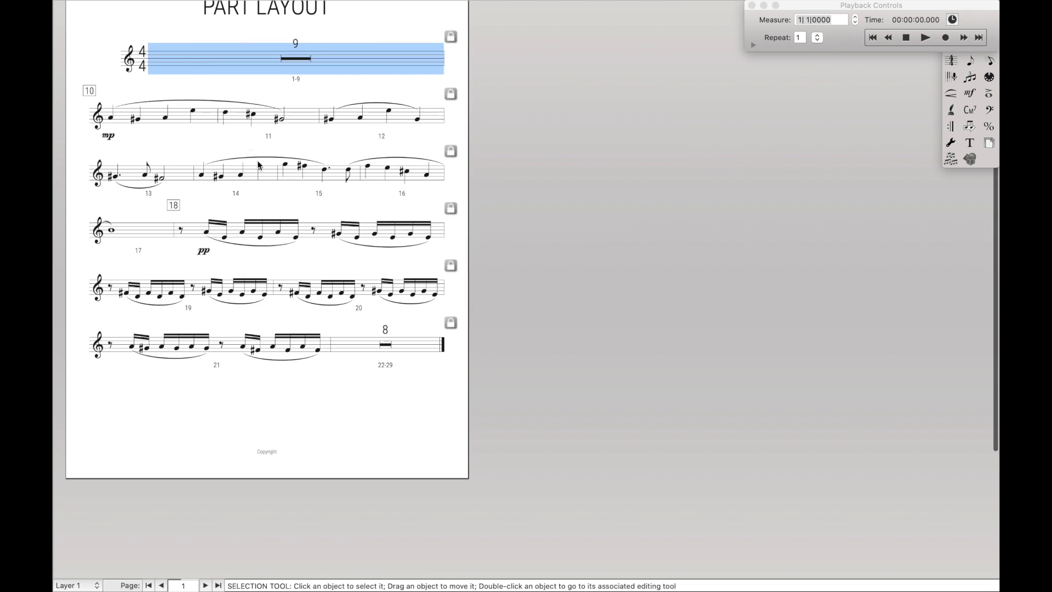
click(243, 122)
key(super+m)
key(Return)
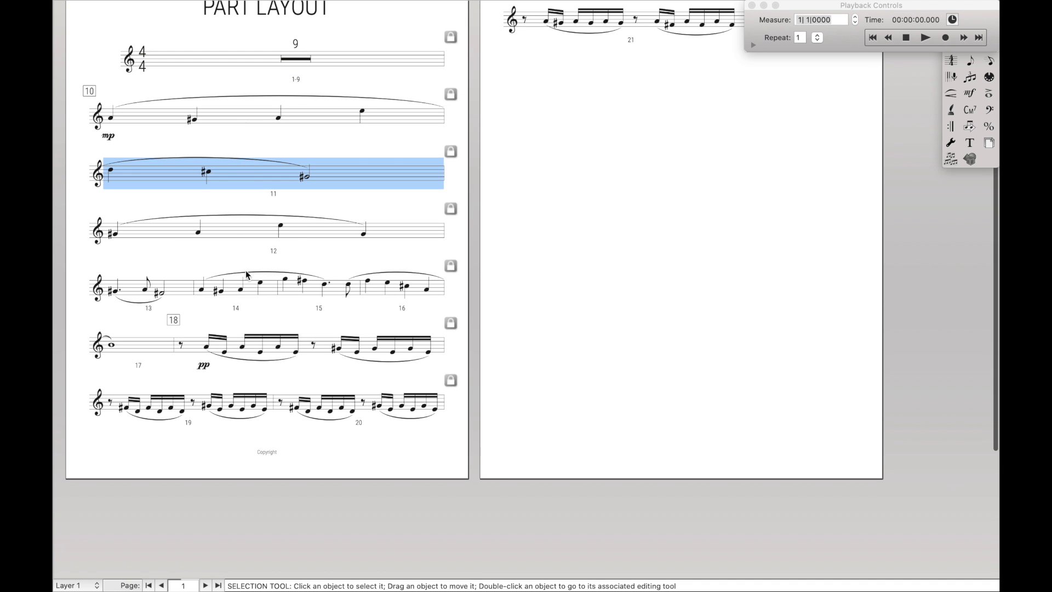
click(250, 289)
key(super+m)
key(Return)
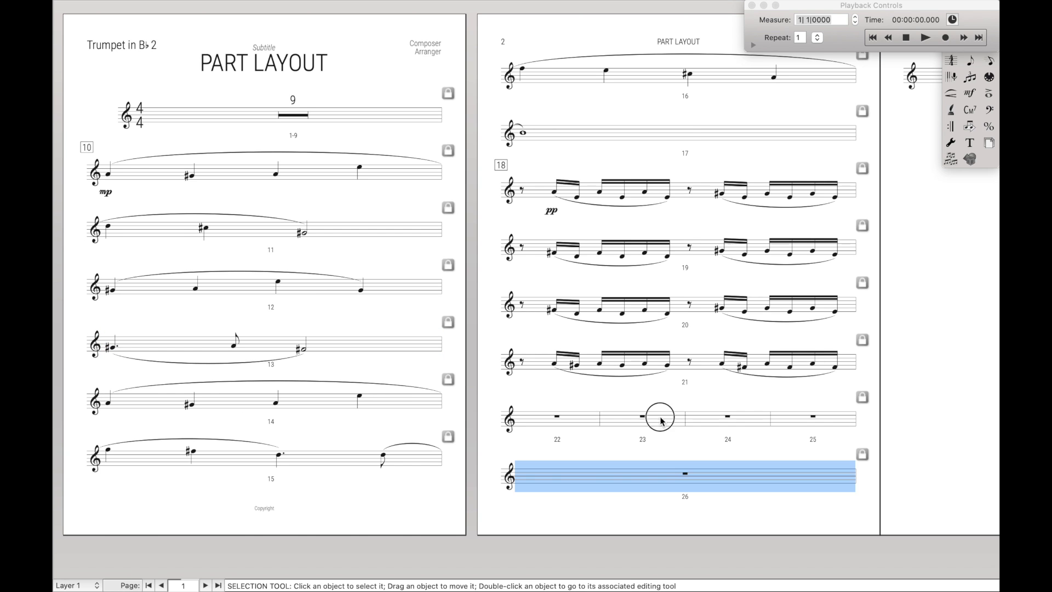
- Lock measure 23 onto its own system and clear the selection
click(660, 416)
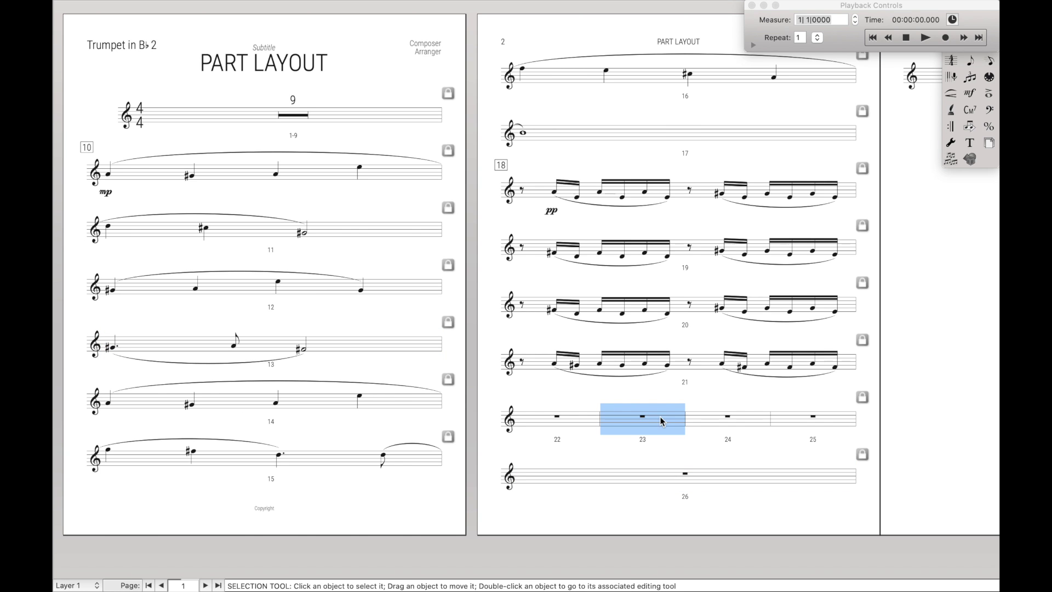
key(super+m)
key(Return)
click(578, 445)
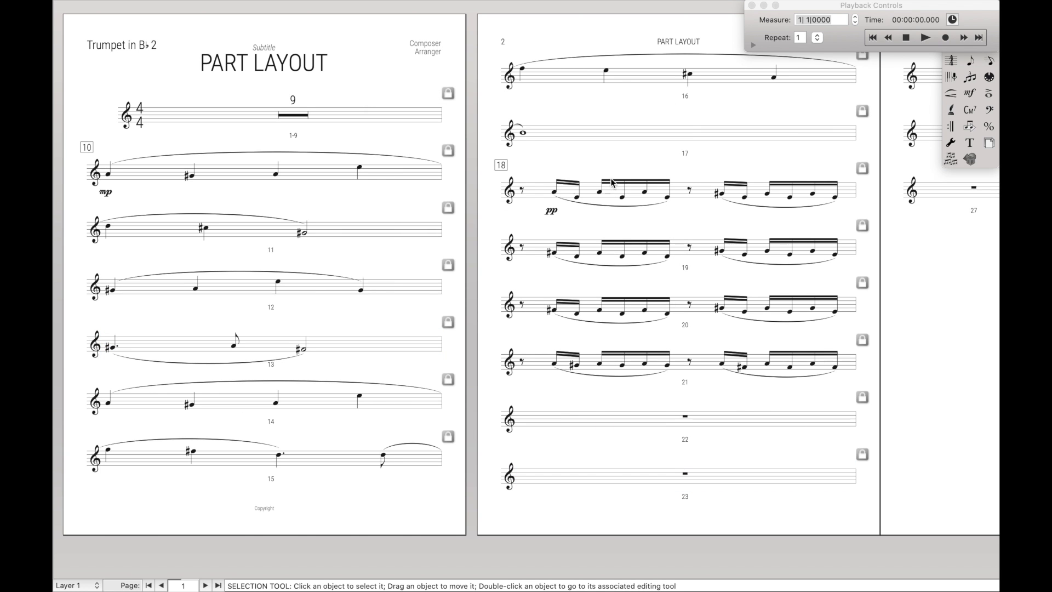
scroll(572, 378, left, 1)
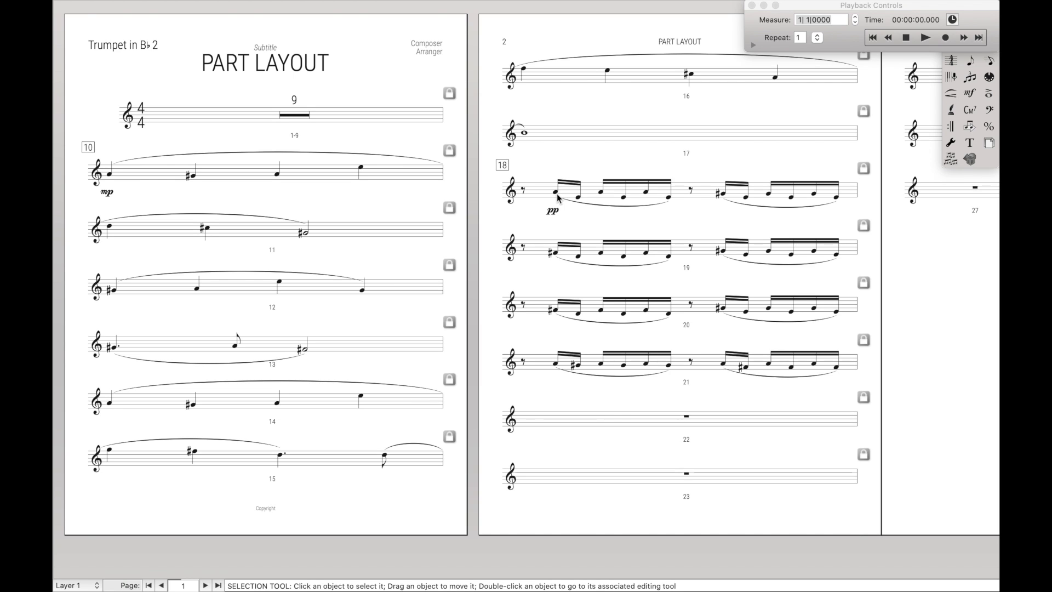
key(ctrl+alt+p)
key(ctrl+shift+e)
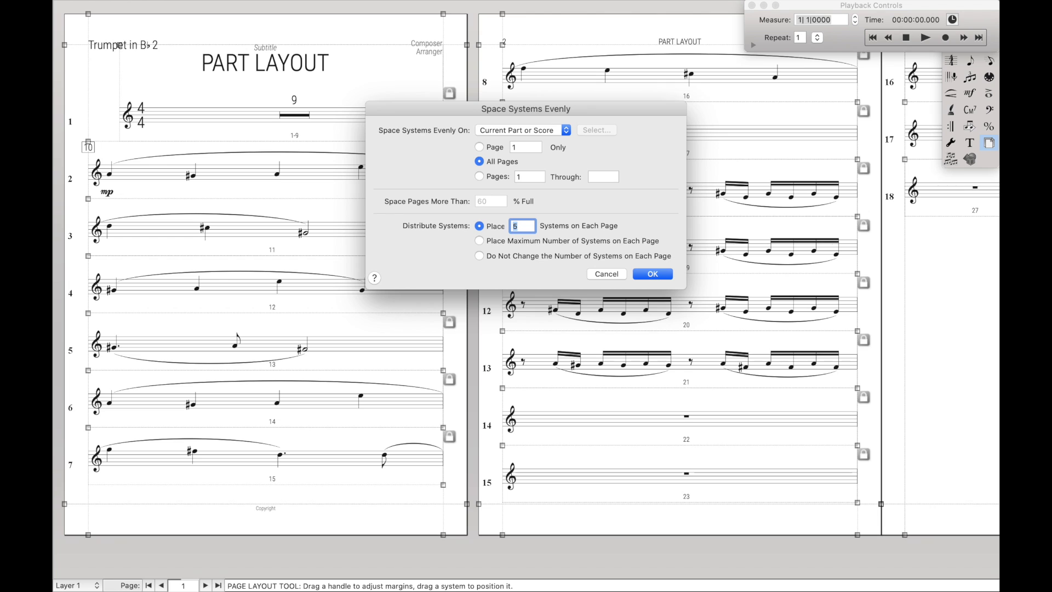
text(4)
key(Return)
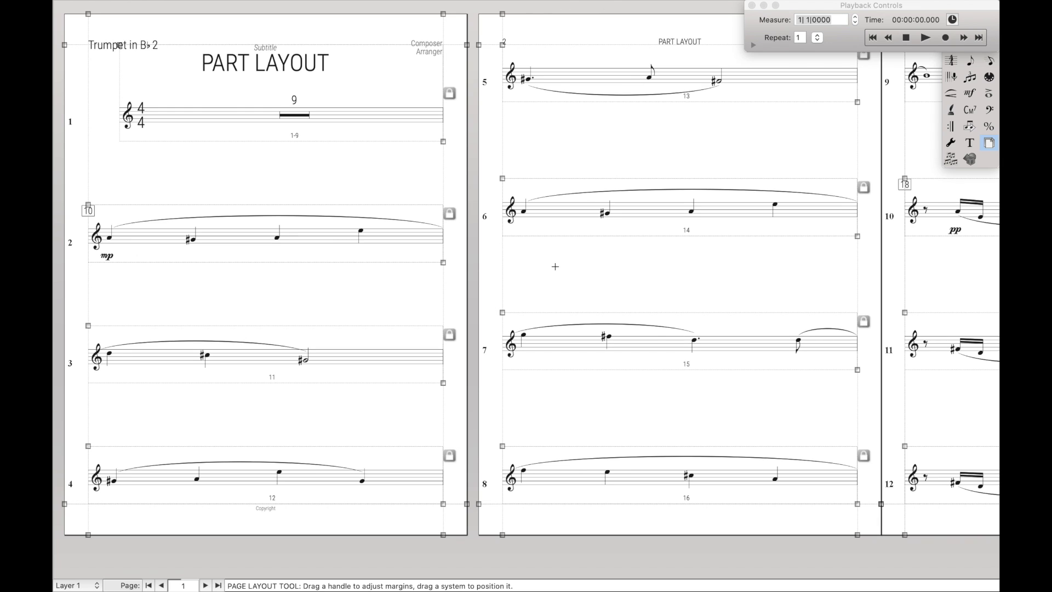
key(Escape)
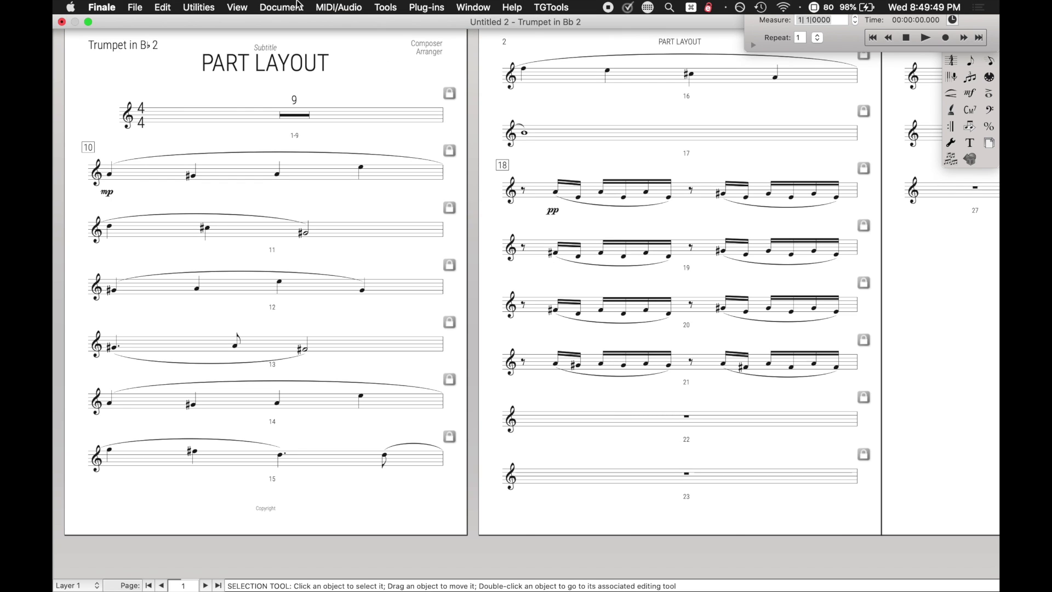
click(299, 4)
mouse_move(301, 68)
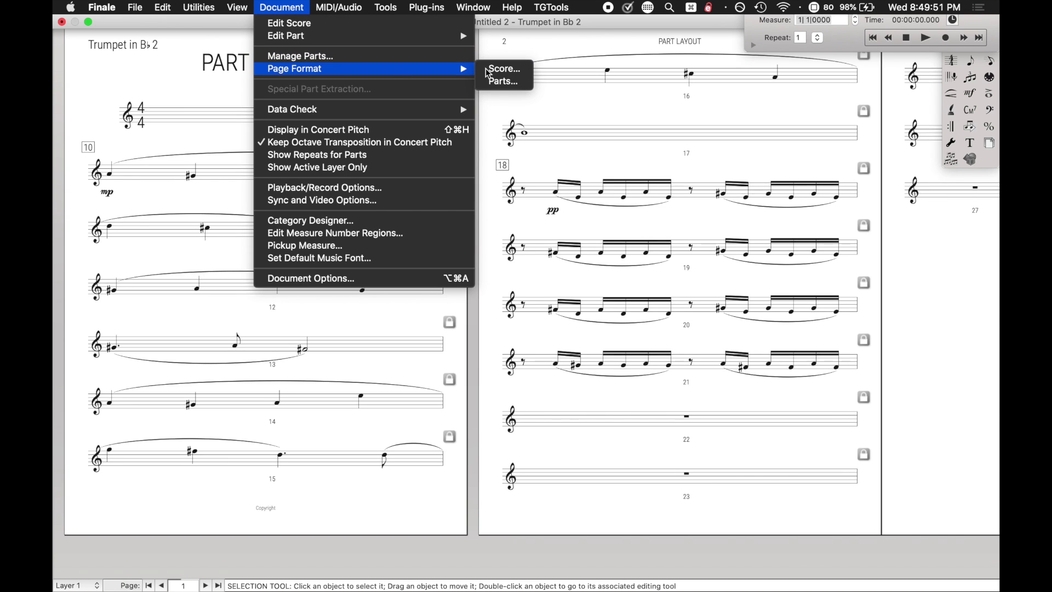
click(497, 81)
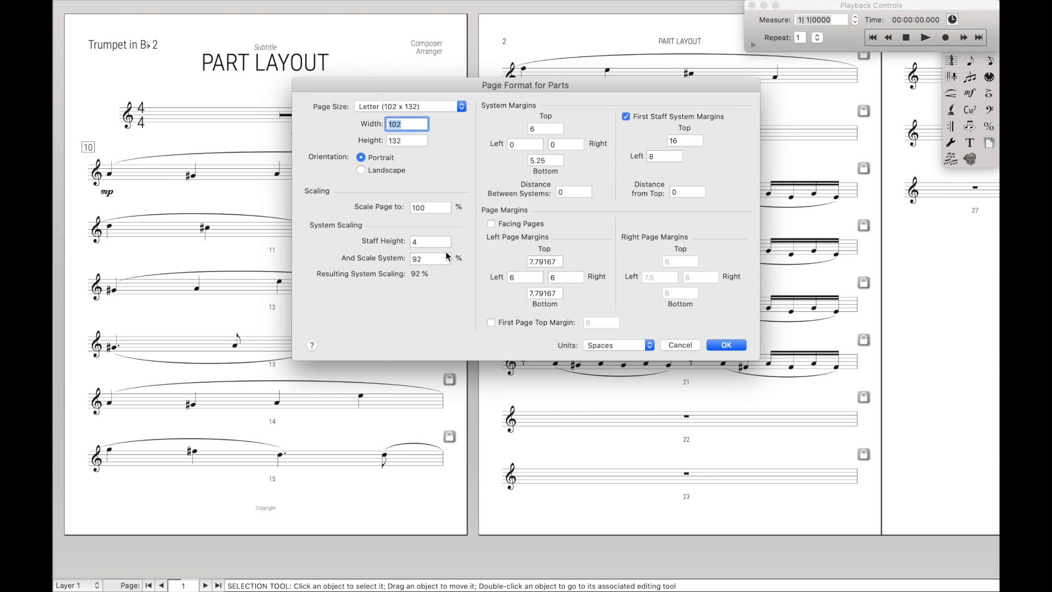
double_click(432, 241)
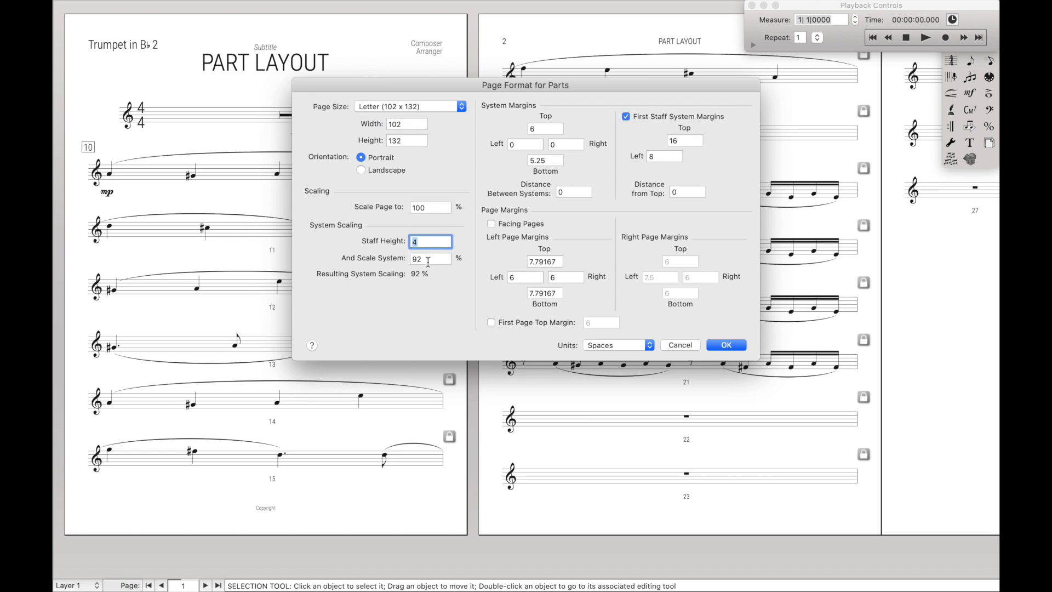
double_click(428, 260)
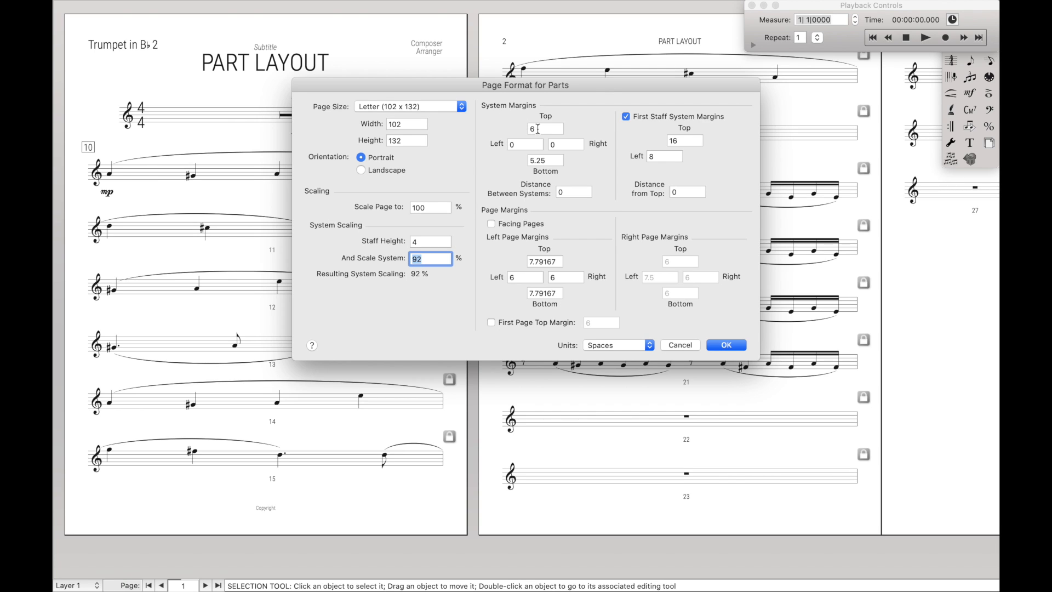
click(535, 128)
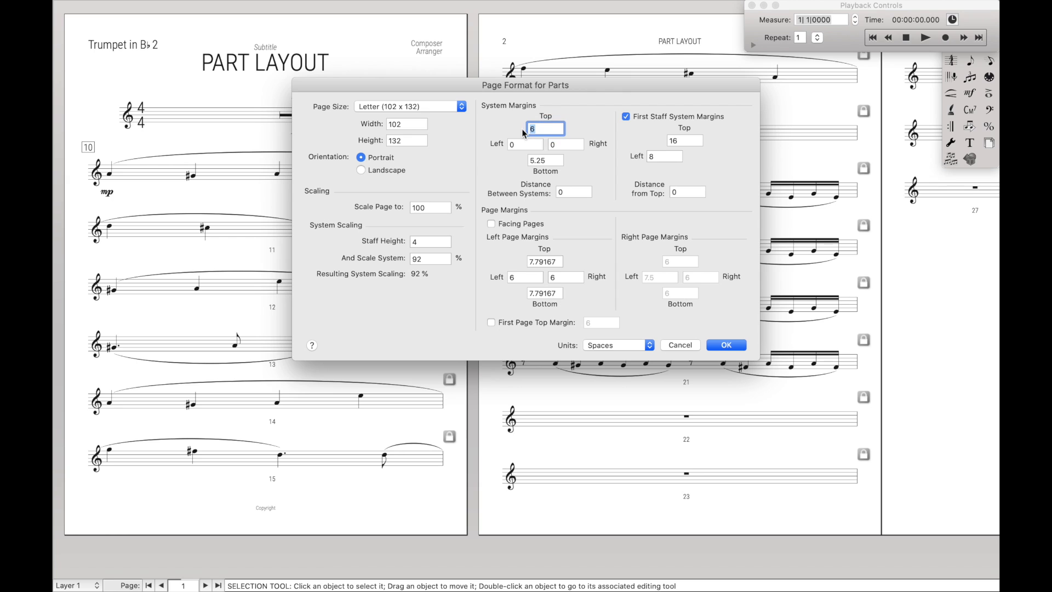
click(527, 159)
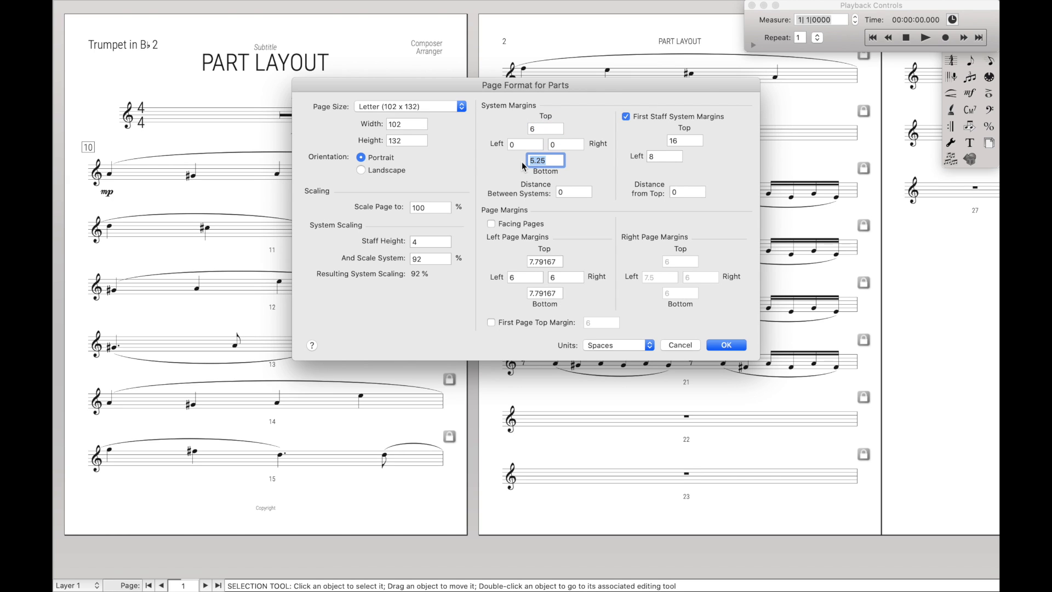
click(519, 144)
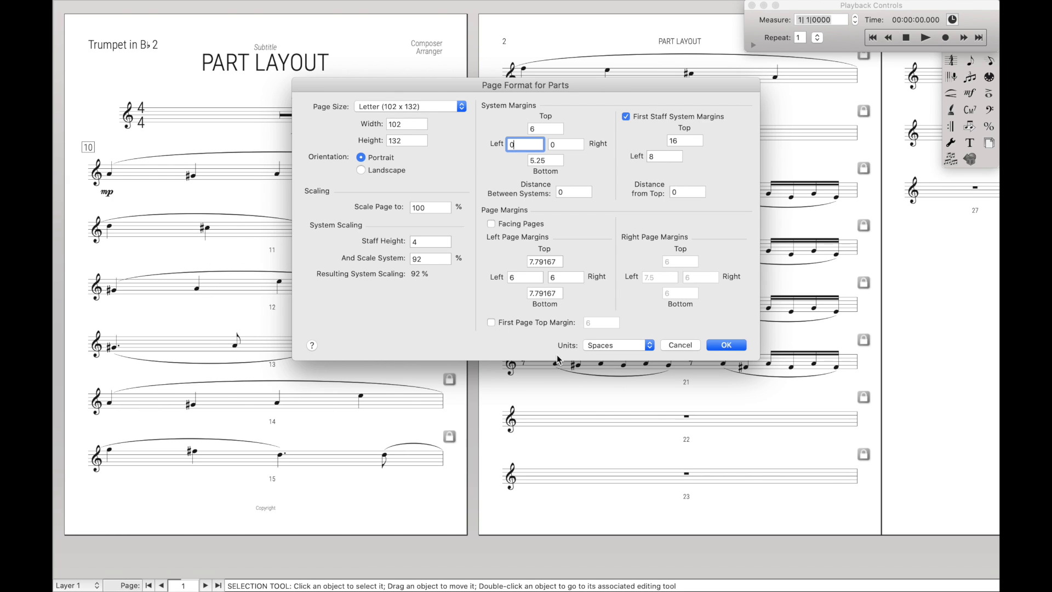
click(671, 346)
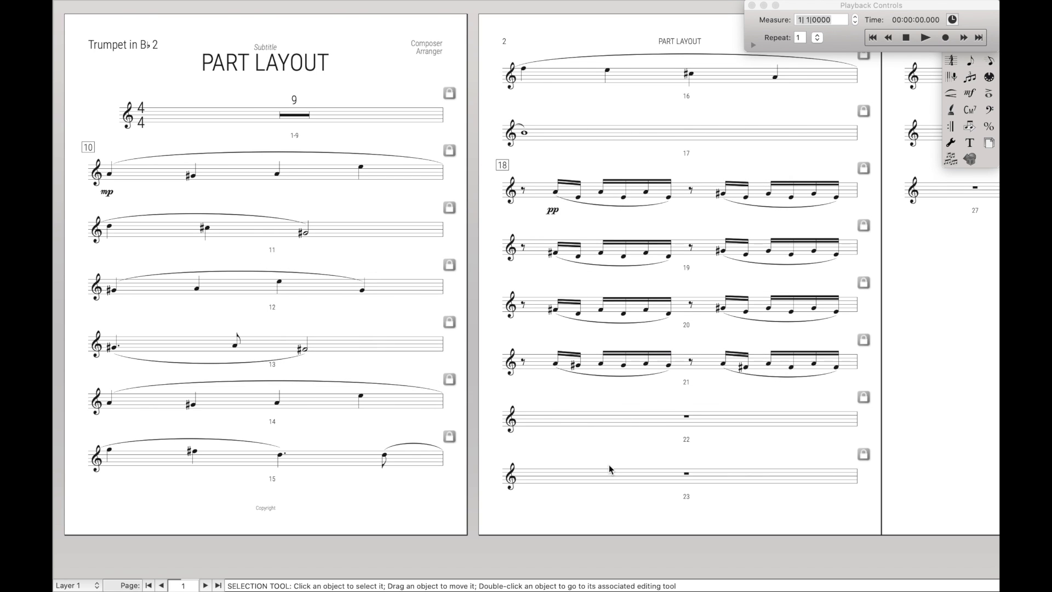
- Refit the part at four measures per system: 1-9 rest, 10–13, 14–17, 18–20, 21–29
scroll(408, 464, right, 10)
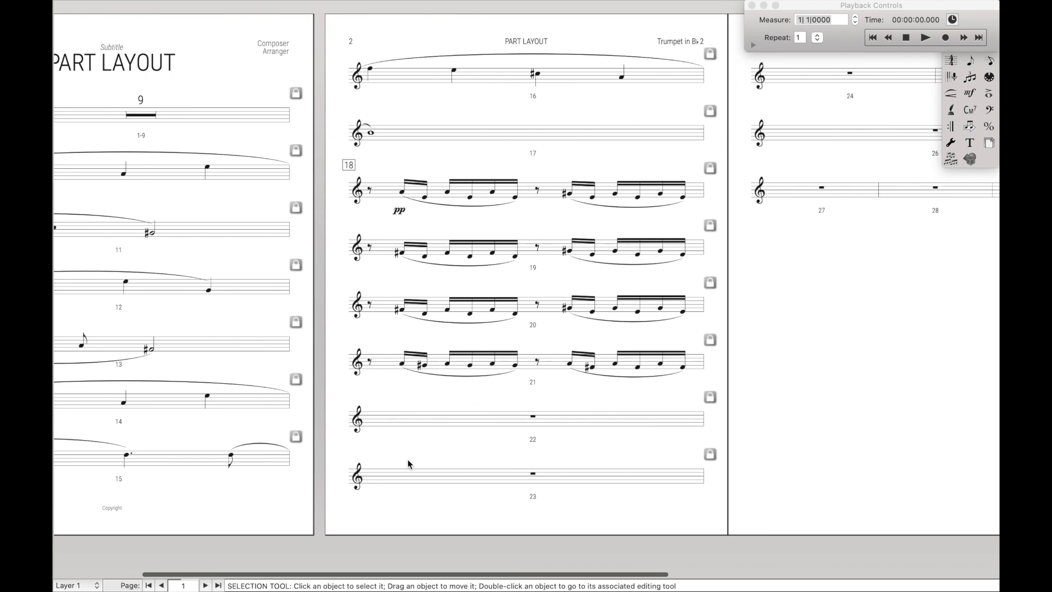
scroll(407, 463, left, 10)
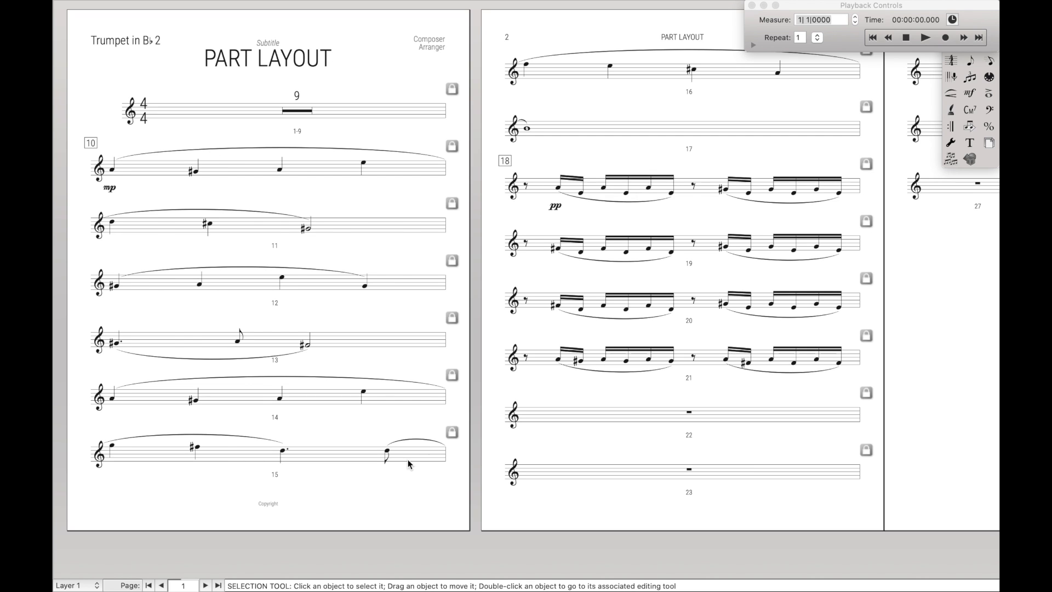
key(super+z)
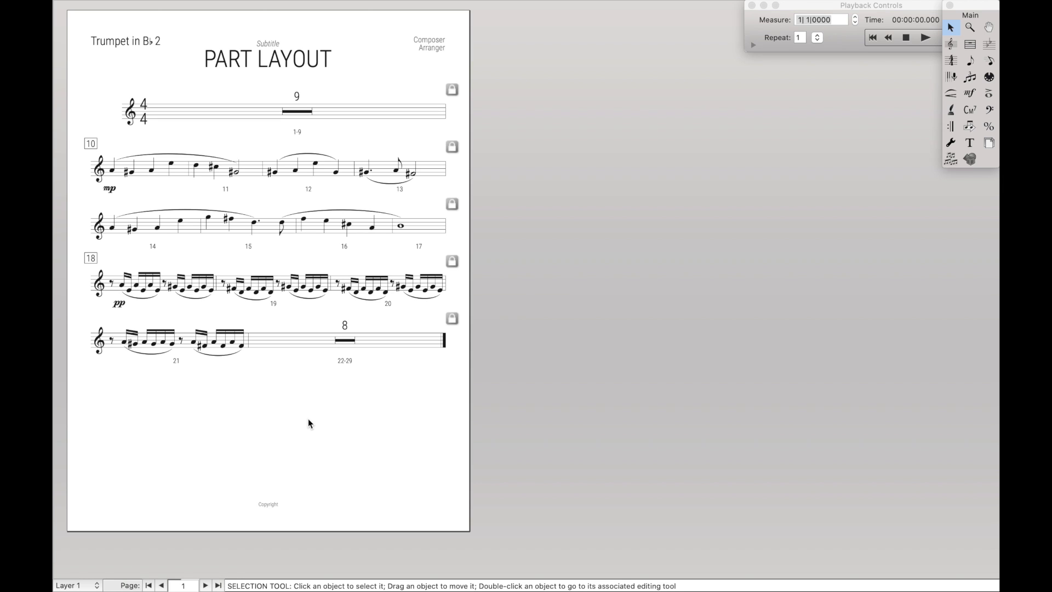